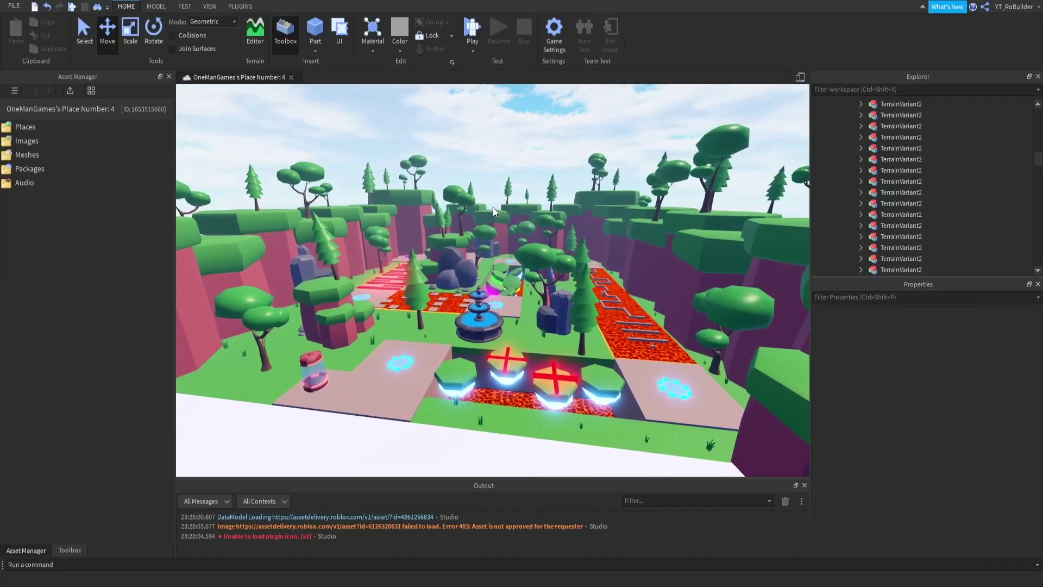
Examine the grass world's obby stages, from the red striped path to the lava tiles with the spinner.
key(w)
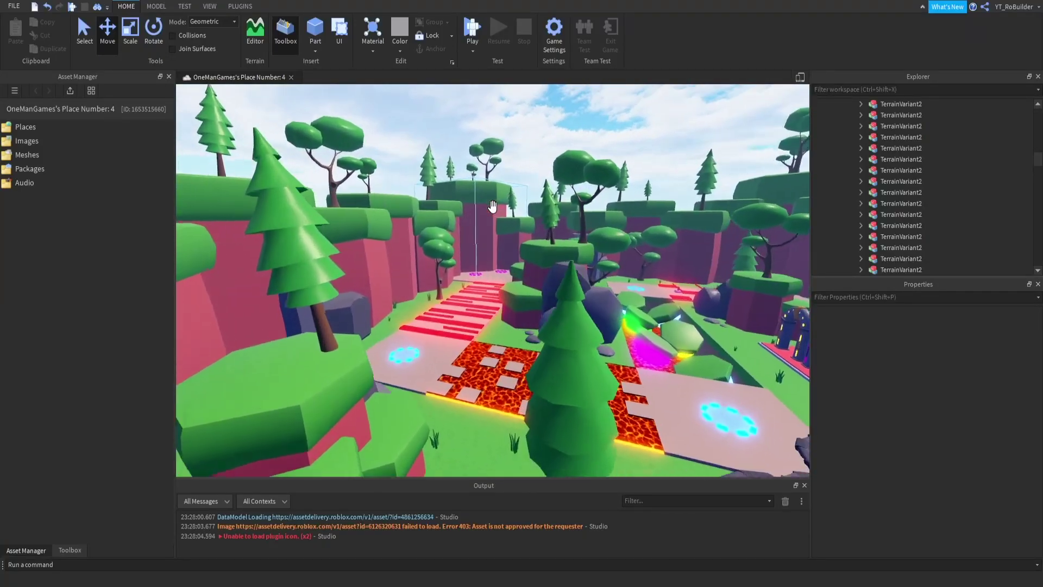
key(w)
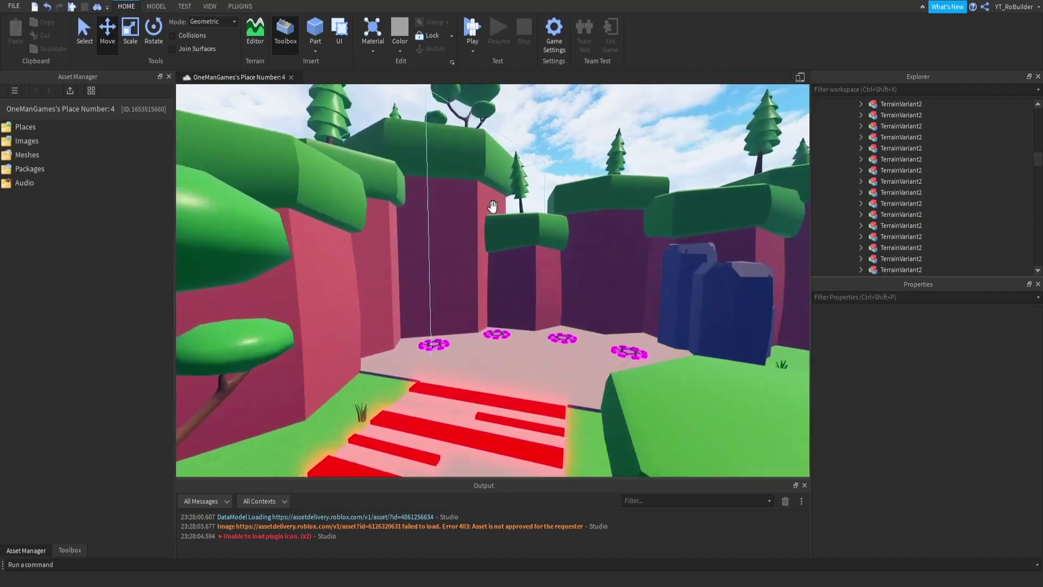
key(s)
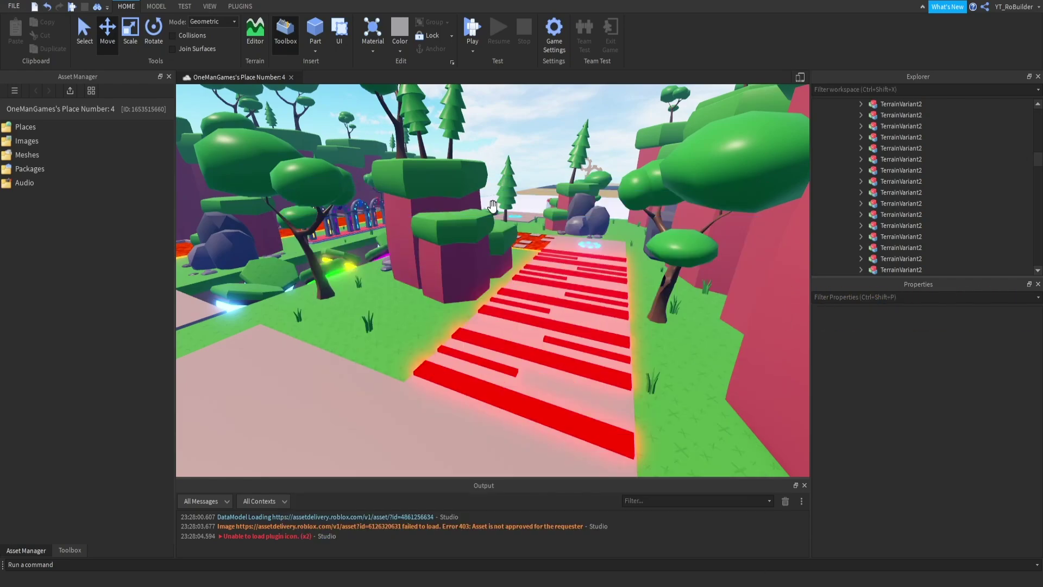
right_drag(510, 413, 445, 361)
right_drag(643, 324, 643, 324)
key(w)
scroll(643, 322, down, 5)
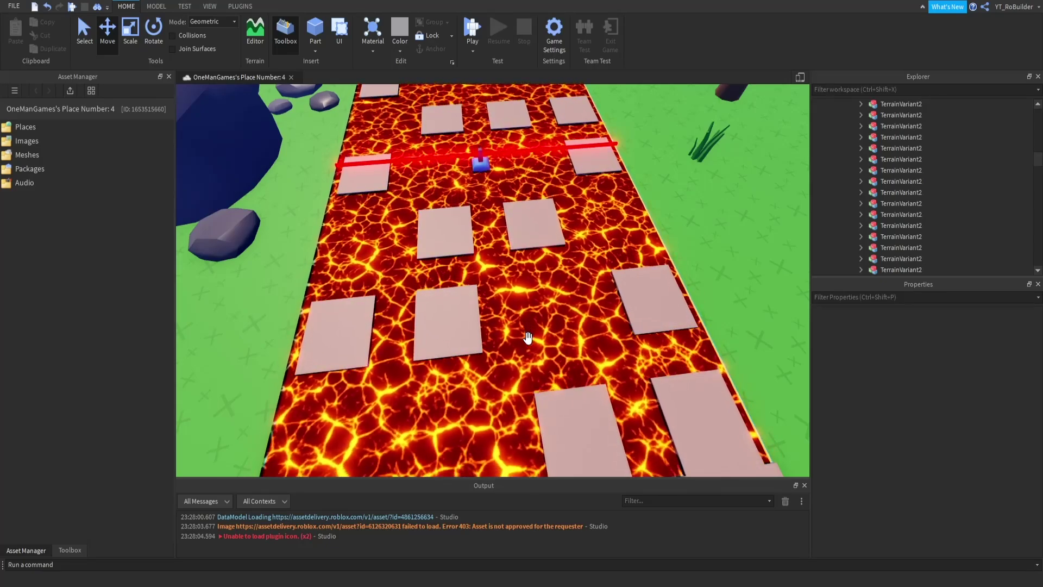
scroll(529, 337, down, 4)
key(w)
right_drag(528, 337, 525, 336)
right_drag(482, 308, 461, 343)
key(w)
key(s)
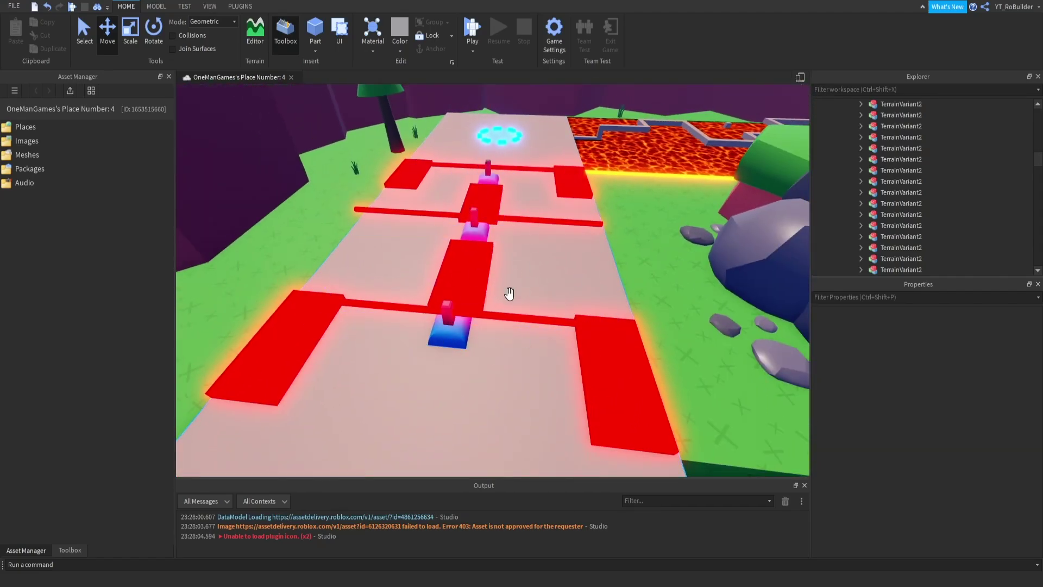
Examine the spinner platform stage and the narrow zigzag beam path over the lava.
key(w)
right_drag(533, 254, 541, 205)
key(w)
key(w)
key(s)
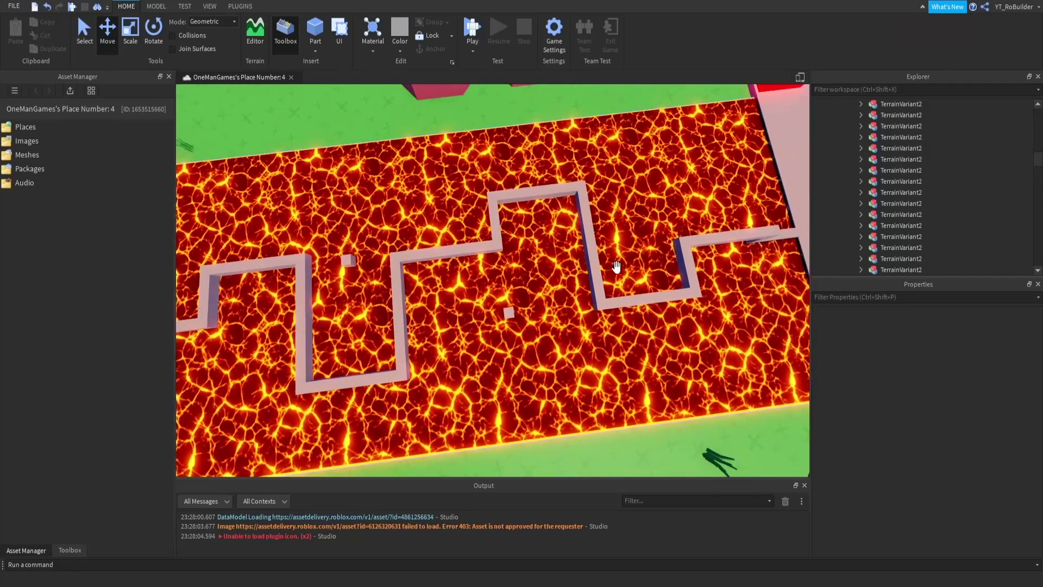
right_drag(510, 320, 596, 268)
key(s)
key(a)
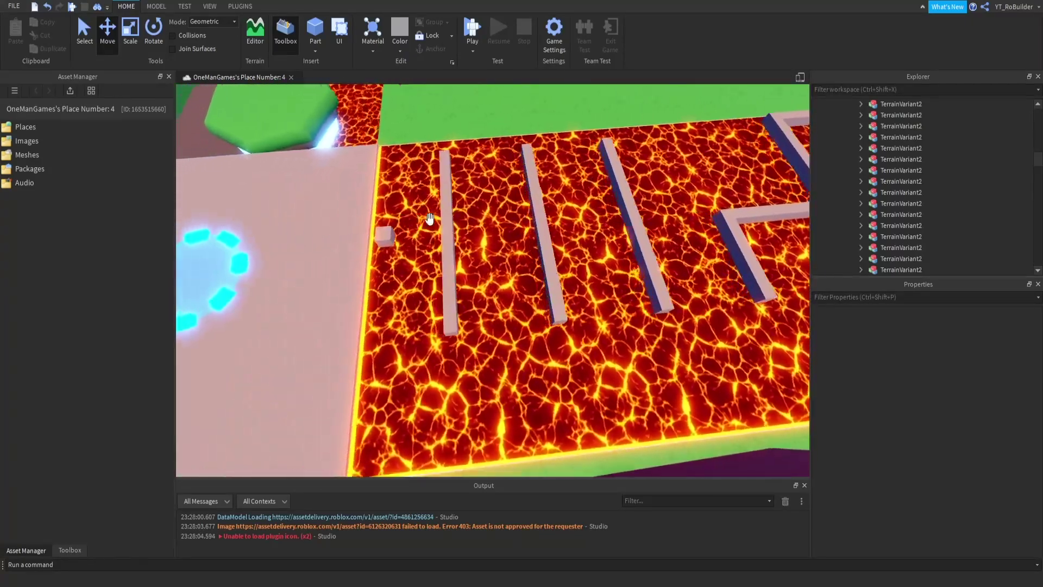
Move the Level5 KillPart's beam attachments to the two end edges of the long lava path.
key(w)
right_drag(435, 217, 445, 198)
key(a)
click(465, 230)
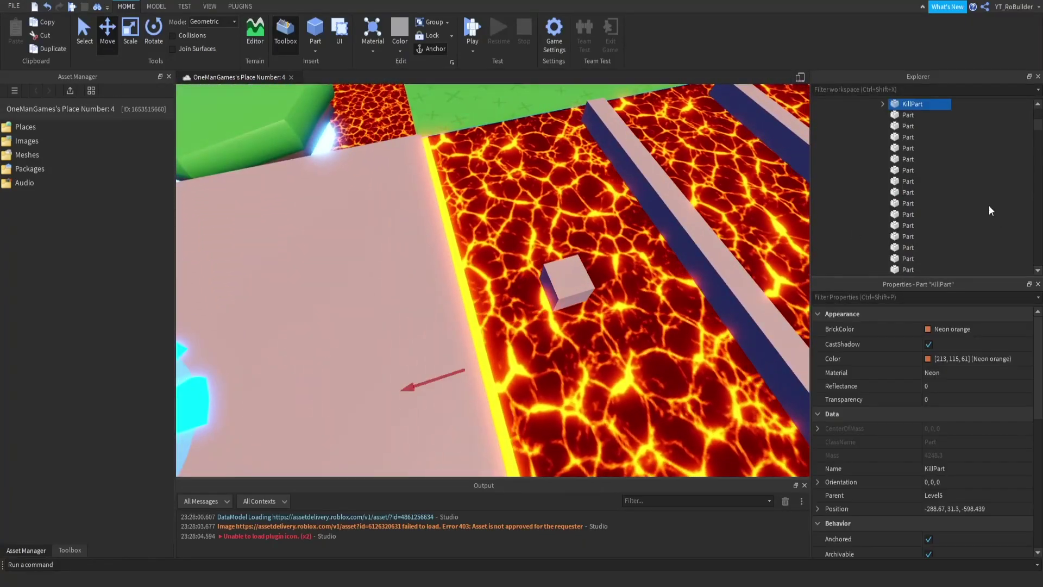
click(883, 104)
click(903, 125)
shift+click(908, 116)
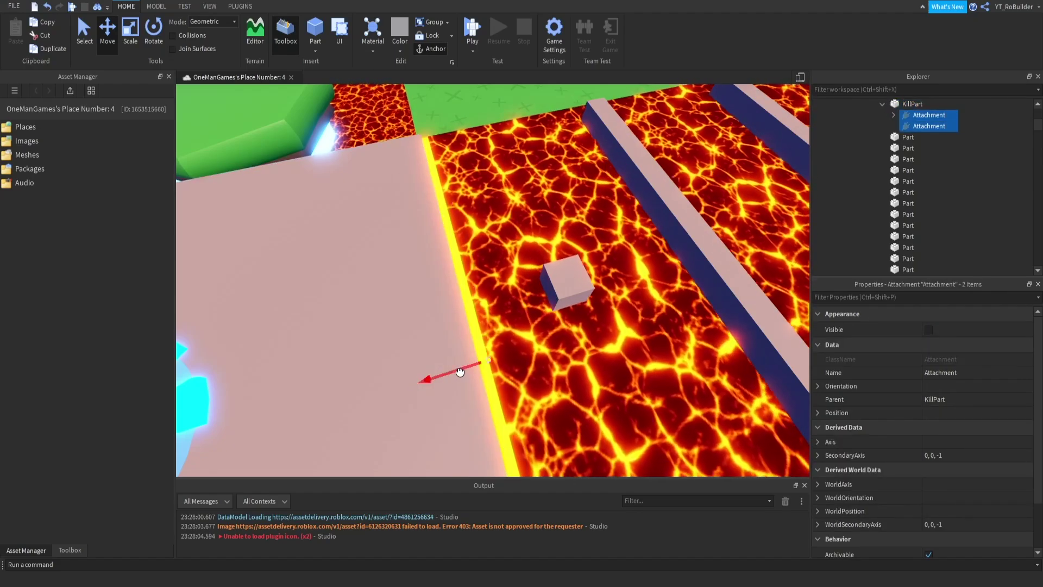
drag(461, 371, 452, 374)
key(f)
key(w)
right_drag(490, 347, 487, 349)
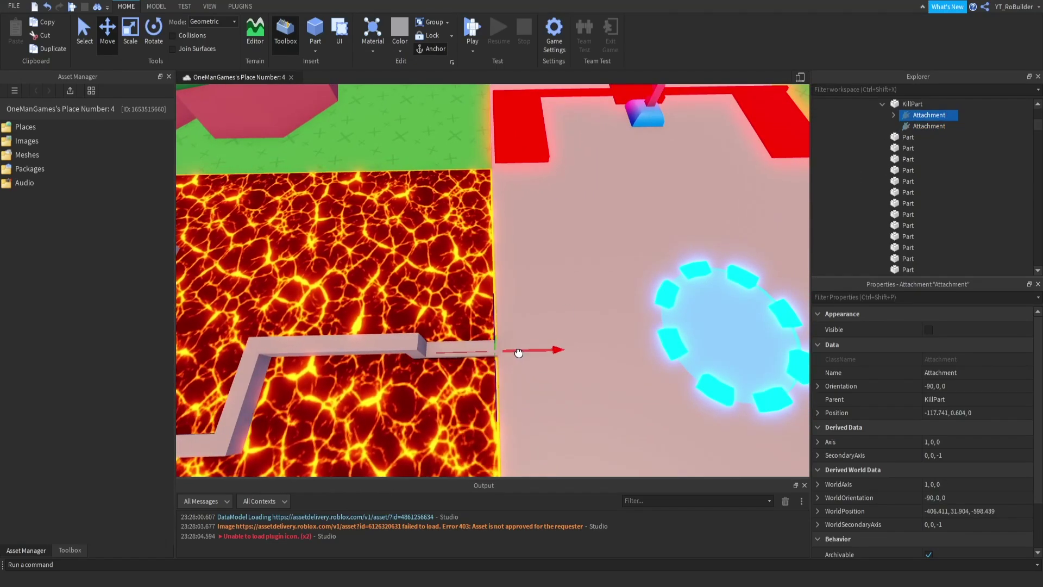
right_drag(538, 295, 539, 296)
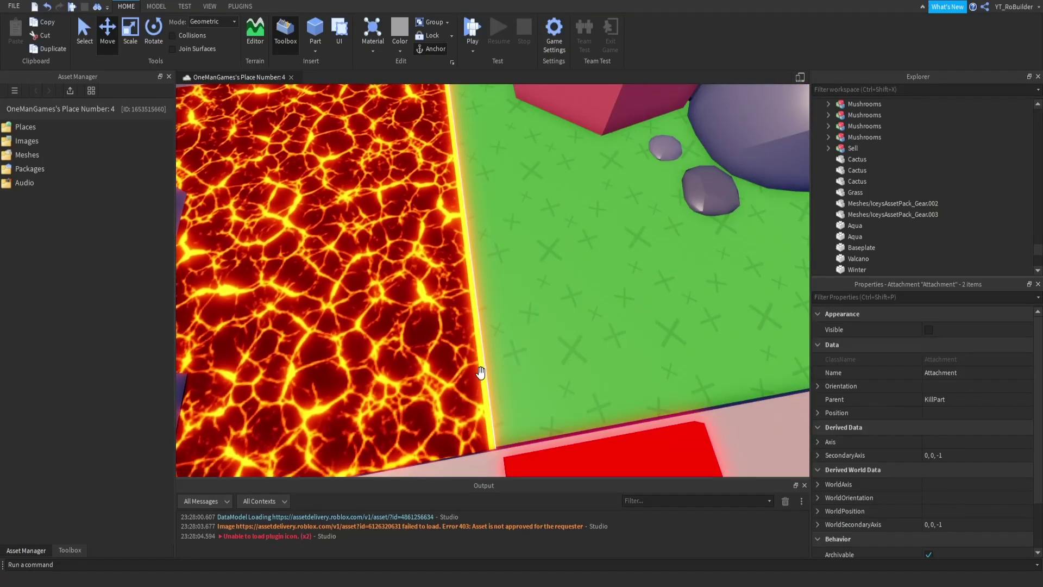
Scale the Level2 KillPart sideways to fit the edge of the tiled lava path.
click(480, 373)
right_drag(481, 373, 508, 333)
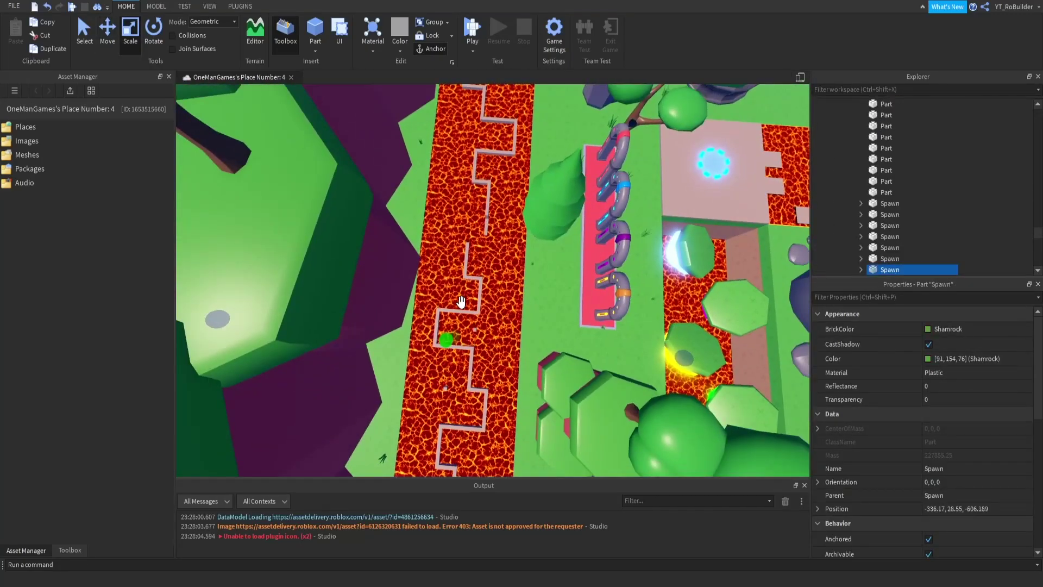
right_drag(461, 302, 493, 289)
key(d)
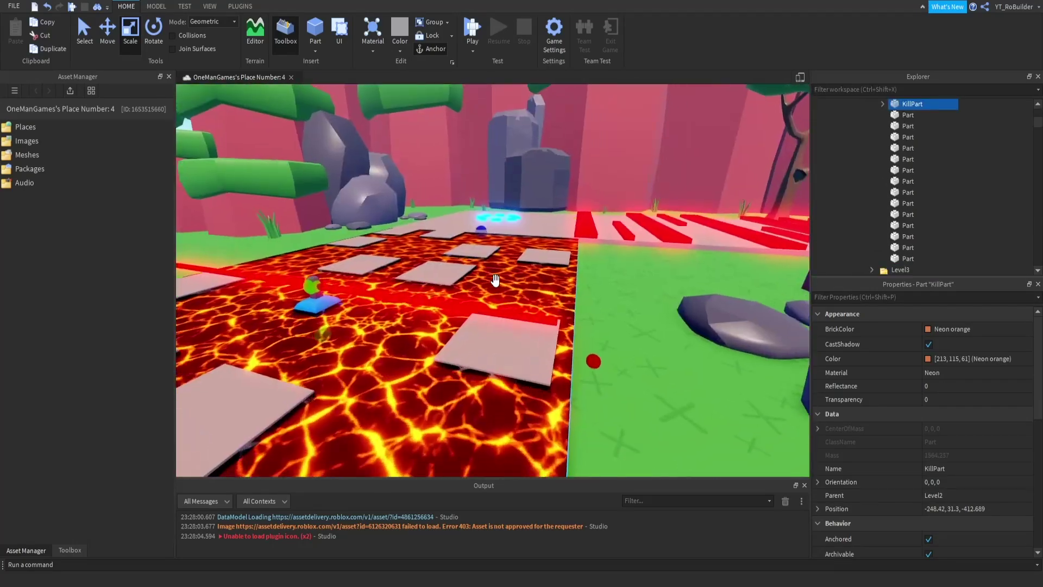
scroll(495, 280, up, 6)
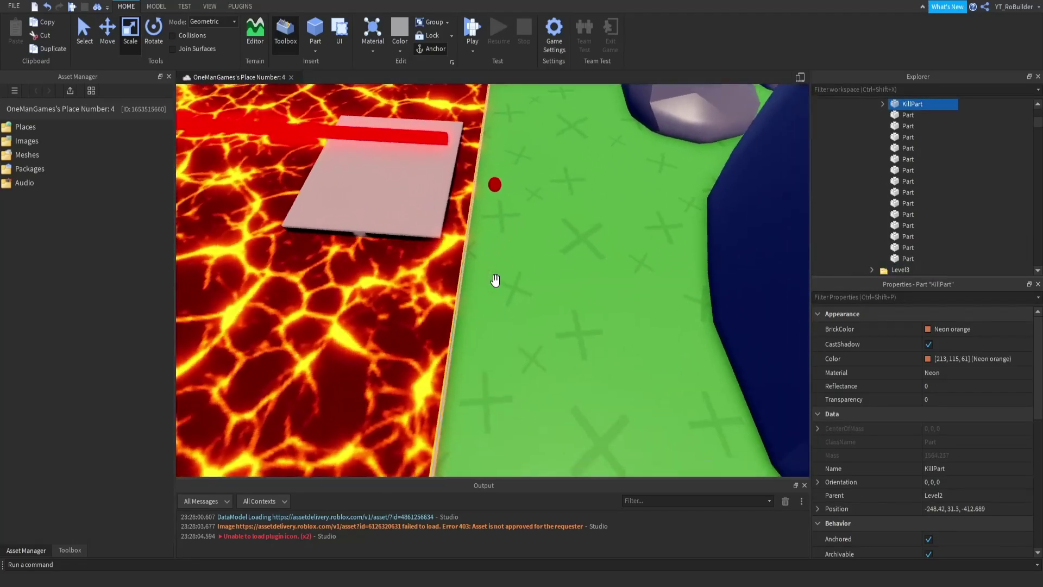
key(a)
right_drag(495, 280, 496, 281)
drag(523, 153, 541, 154)
scroll(564, 255, down, 6)
scroll(563, 256, down, 2)
key(d)
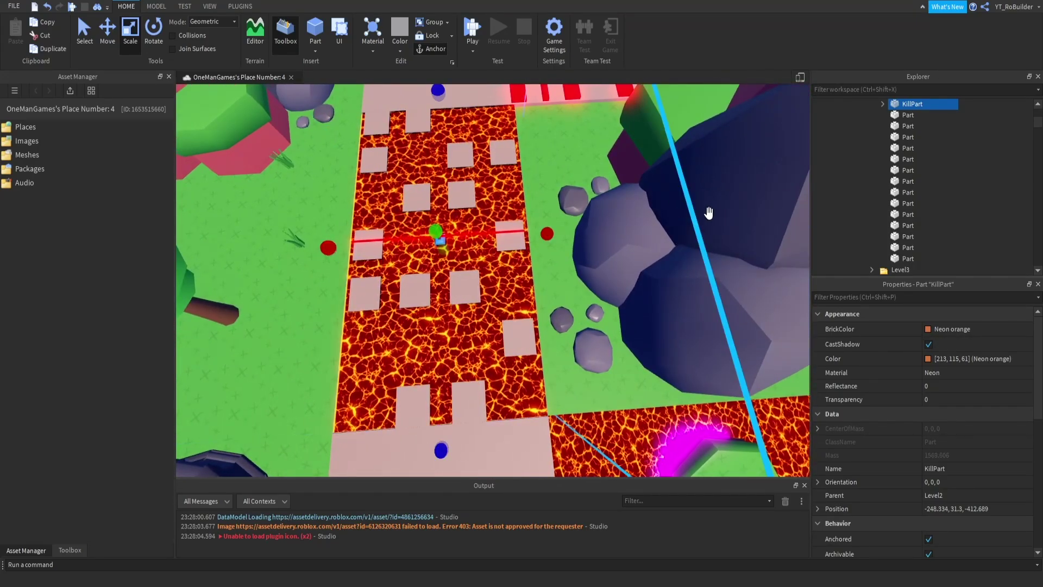
Set Width0 and Width1 of the Level2 KillPart's beam to 51.
click(881, 104)
click(892, 126)
click(932, 137)
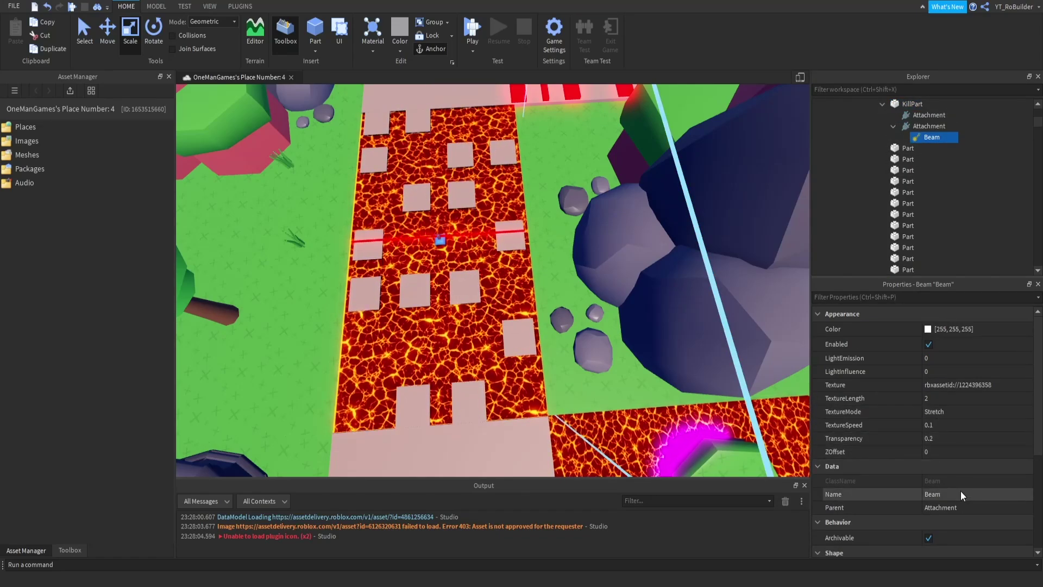
scroll(961, 491, down, 5)
click(943, 483)
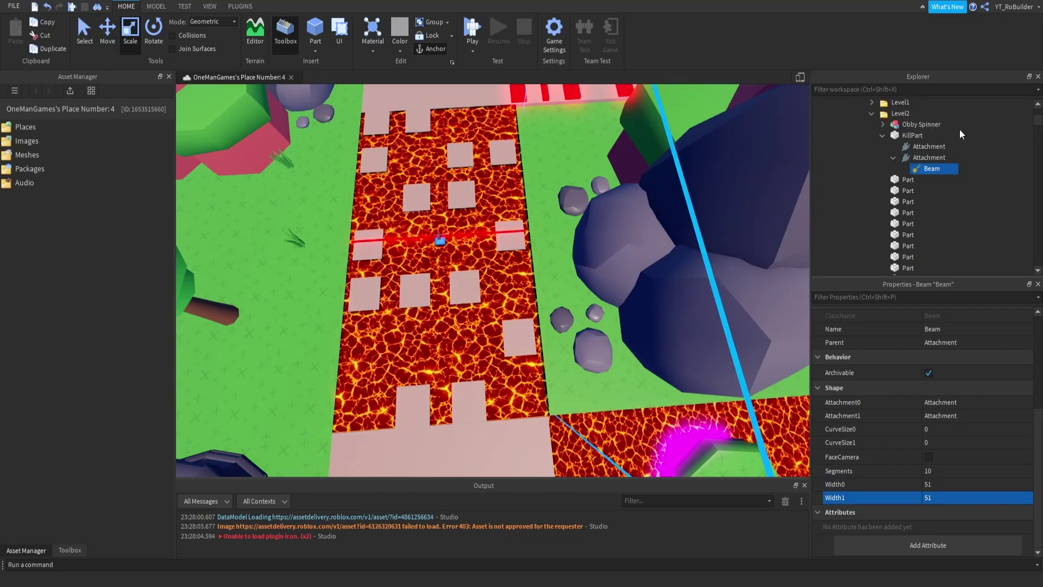
Try to rescale the width of the Level2 KillPart, and undo the resize.
click(914, 136)
scroll(482, 281, up, 6)
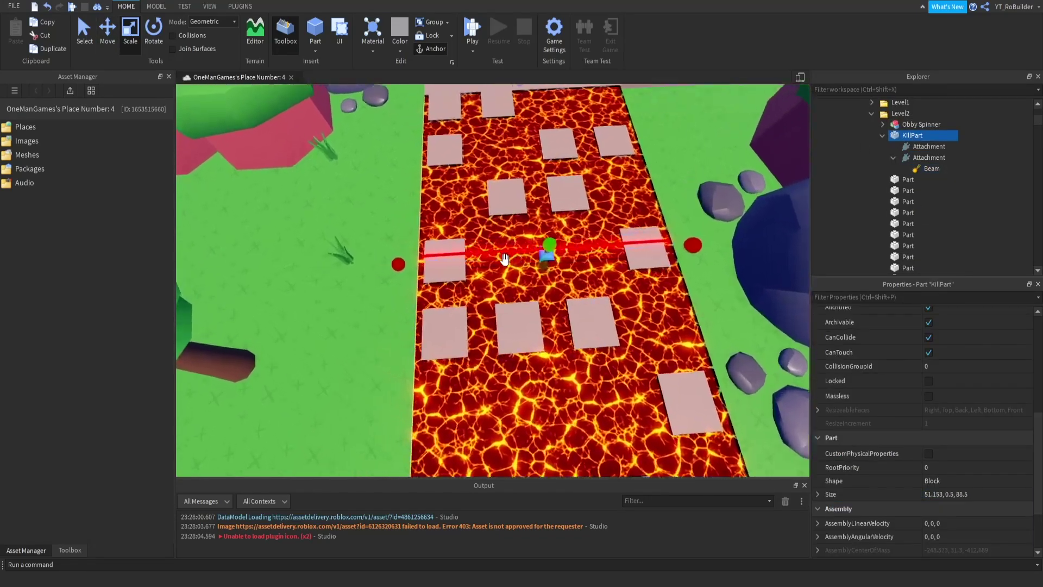
scroll(482, 283, up, 3)
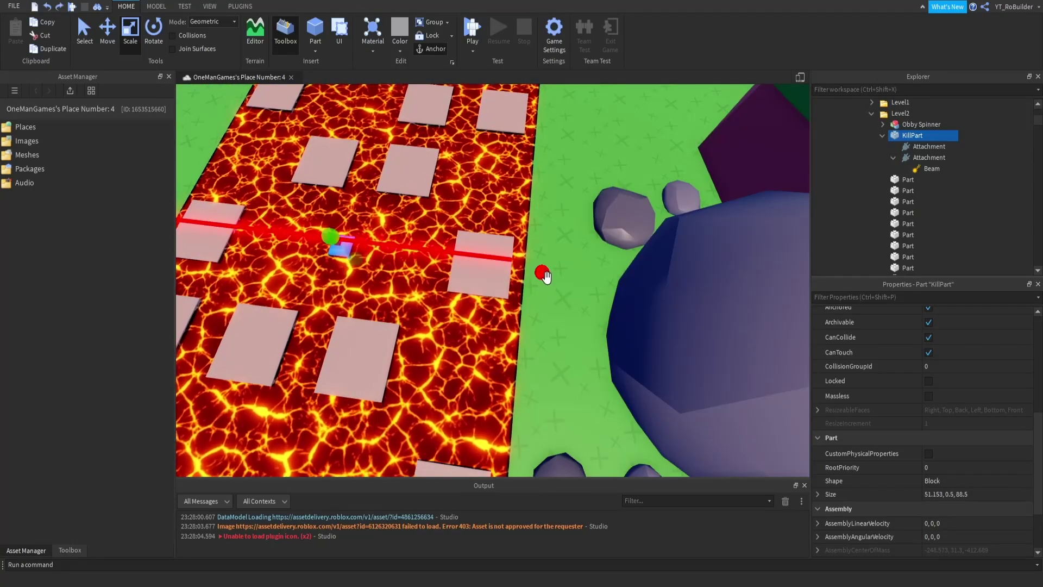
scroll(542, 279, down, 8)
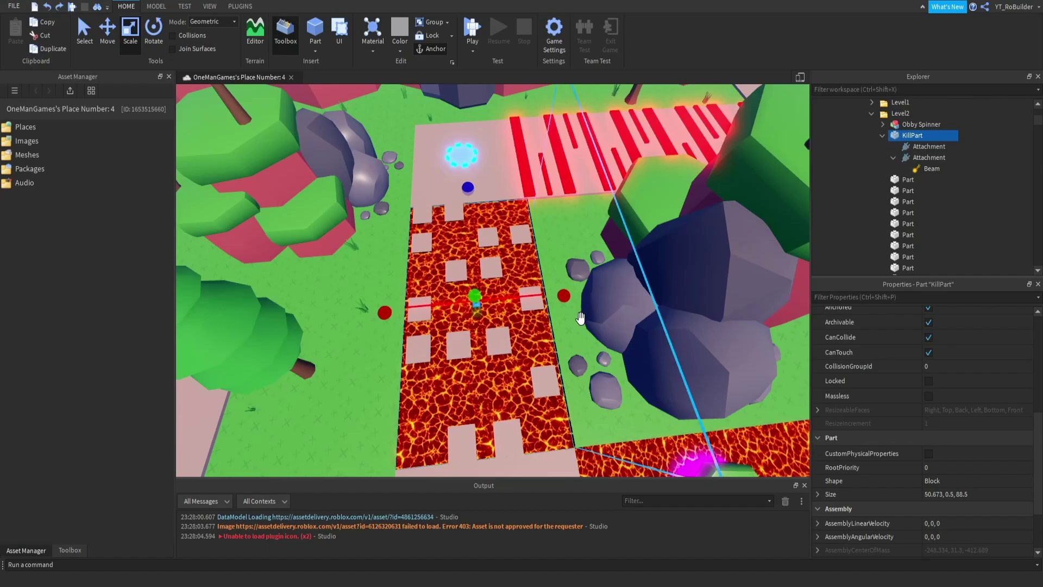
key(ctrl+z)
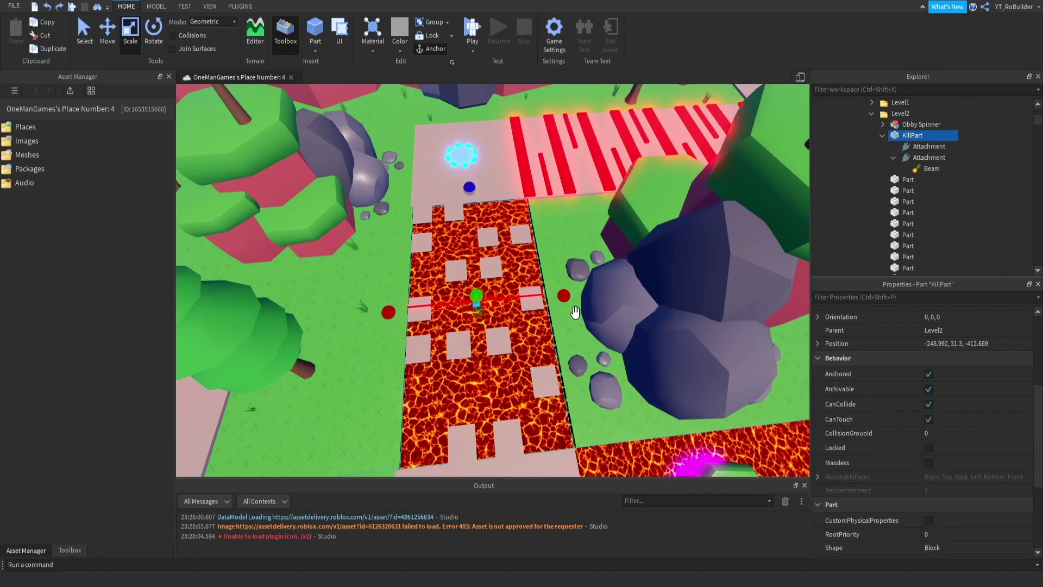
Scale the Level2 KillPart sideways so its sides line up with the beam and the lava path.
right_drag(575, 313, 574, 311)
click(576, 314)
click(528, 311)
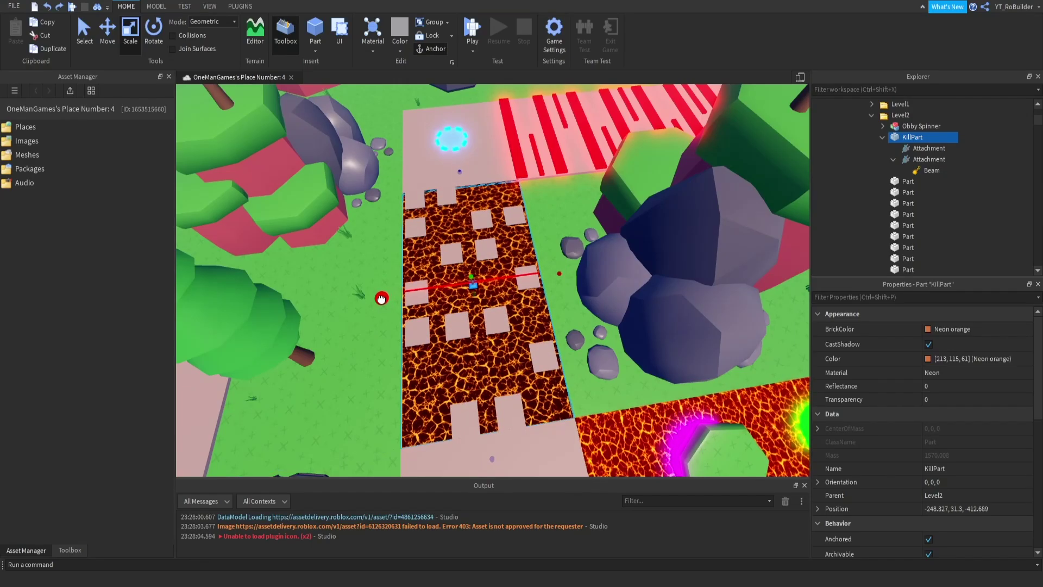
click(387, 328)
key(s)
Examine the whole grass course from above and the undecorated snow area with its paths and checkpoints.
key(f)
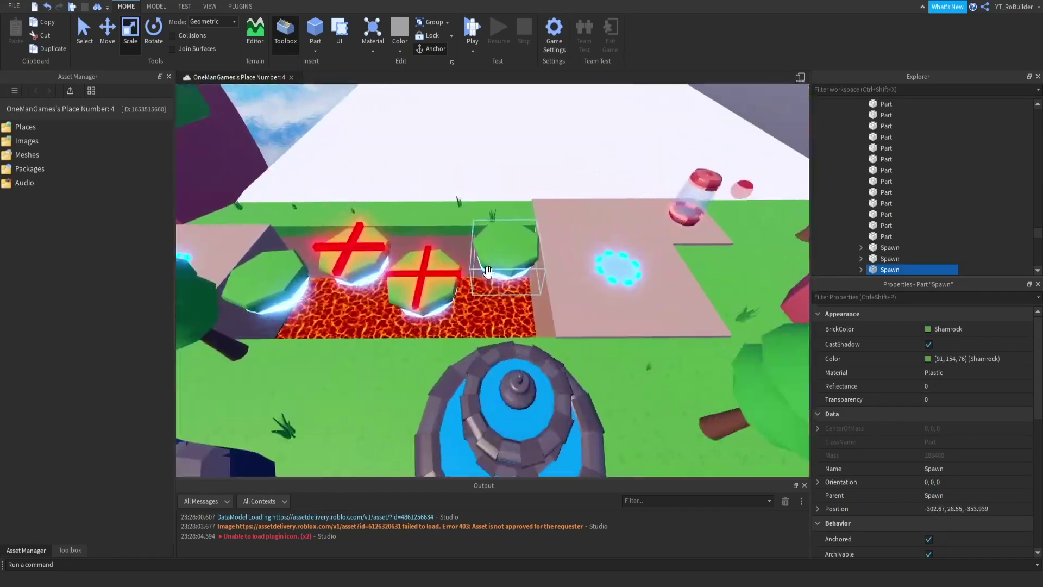
right_drag(512, 301, 505, 302)
scroll(506, 302, down, 6)
scroll(505, 301, down, 3)
right_drag(411, 164, 411, 165)
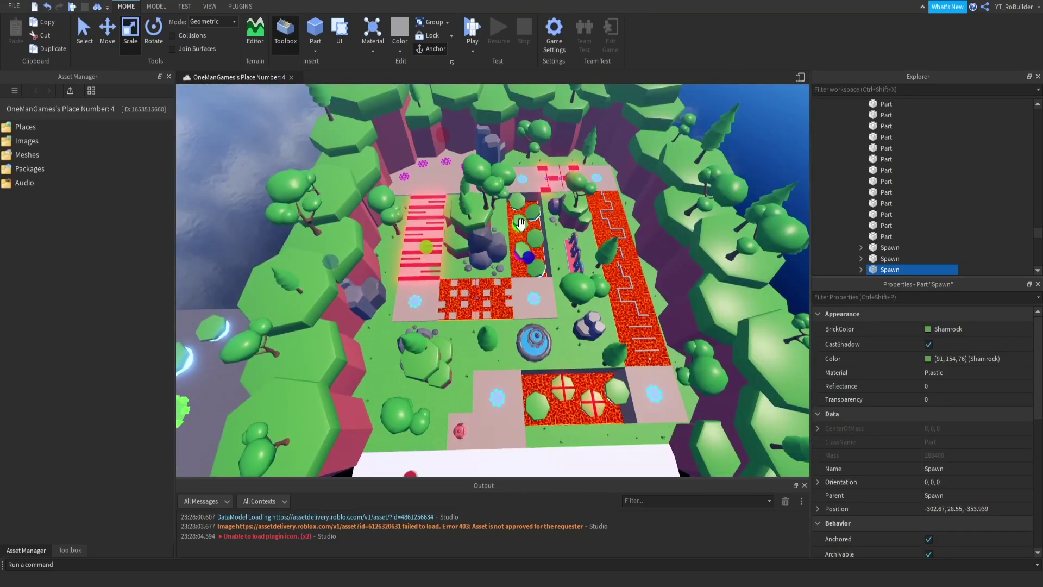
right_drag(590, 418, 589, 418)
right_drag(481, 324, 480, 324)
scroll(480, 324, up, 6)
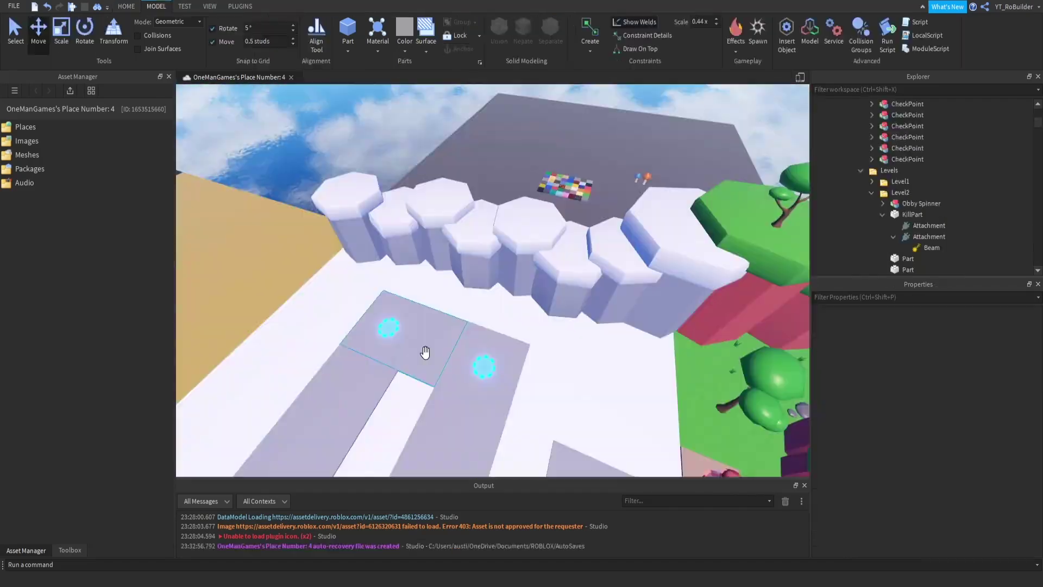
right_drag(424, 350, 424, 352)
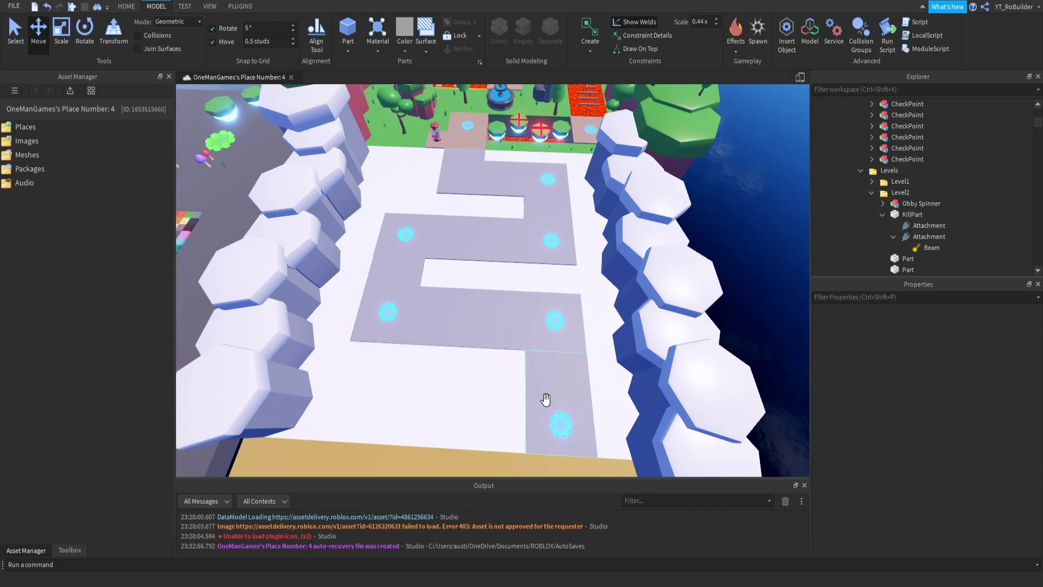
right_drag(501, 336, 495, 330)
Copy all six textures from the pastel light blue snowflake sample among the texture parts.
key(w)
key(w)
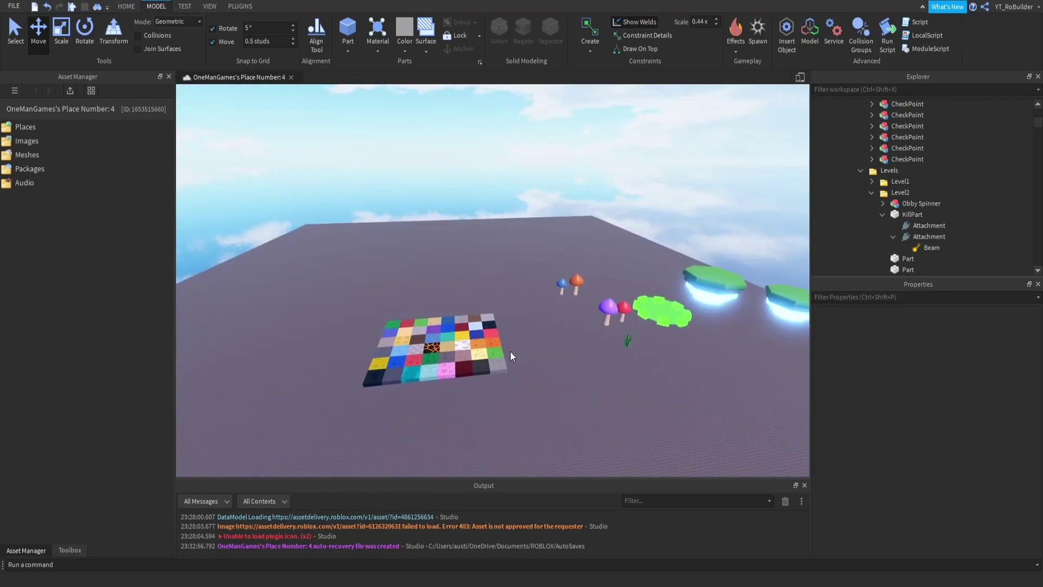
key(w)
right_drag(510, 351, 511, 350)
alt+click(566, 317)
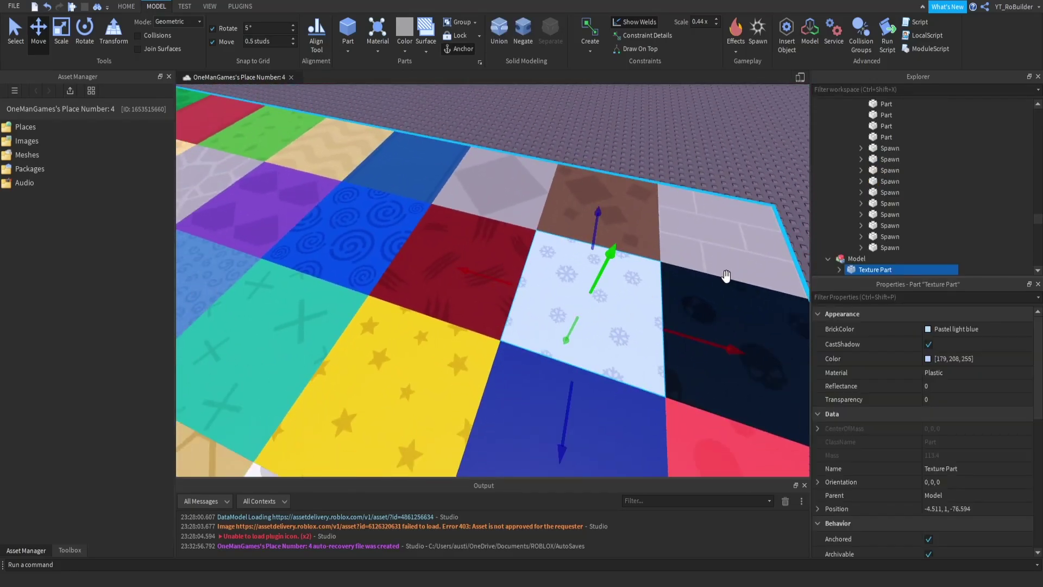
scroll(845, 233, down, 2)
scroll(867, 222, down, 2)
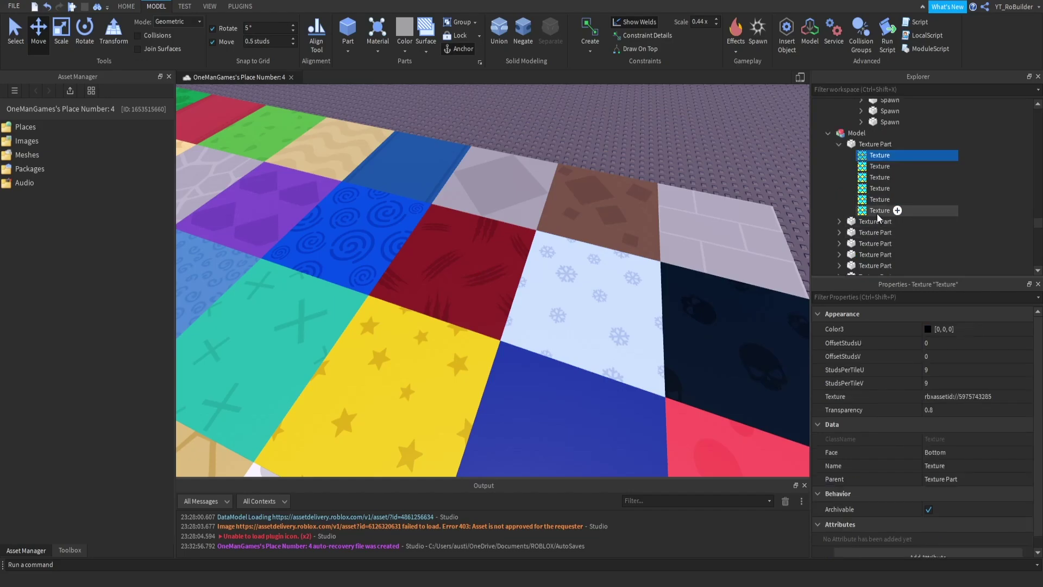
shift+click(877, 214)
right_click(877, 213)
click(903, 237)
Paste the snowflake textures into the white Winter floor part.
right_drag(617, 287, 617, 287)
key(w)
click(611, 339)
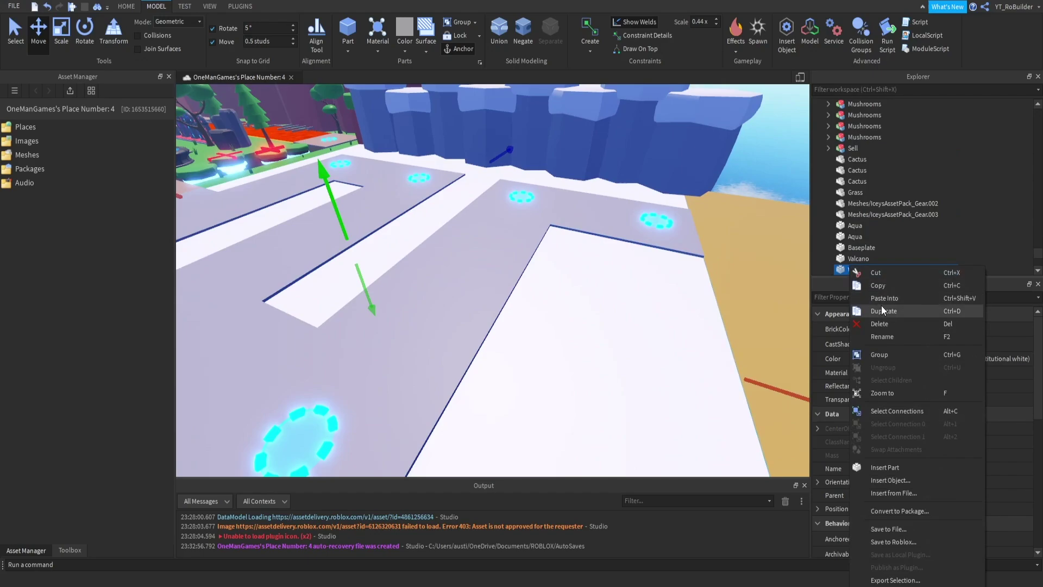
click(887, 300)
right_drag(631, 257, 630, 258)
click(630, 259)
Scale the grey Fossil path part in the snow area slightly to adjust its end.
right_drag(559, 201, 559, 200)
key(w)
click(523, 316)
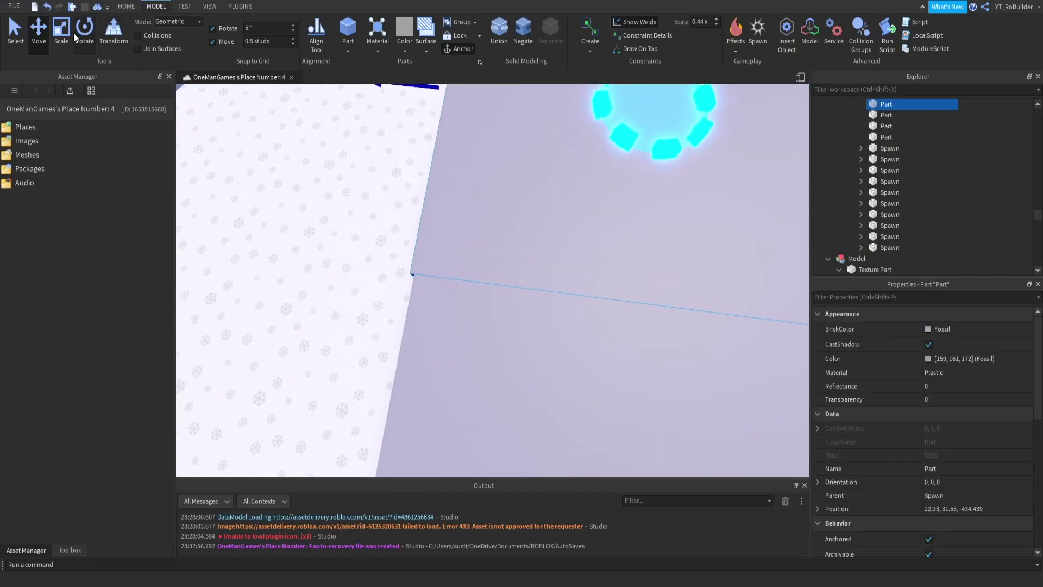
drag(417, 172, 419, 175)
Examine the snowflake-textured floor and the layout of the grey paths from several sides.
key(s)
right_drag(528, 290, 530, 292)
key(w)
key(s)
scroll(530, 292, down, 2)
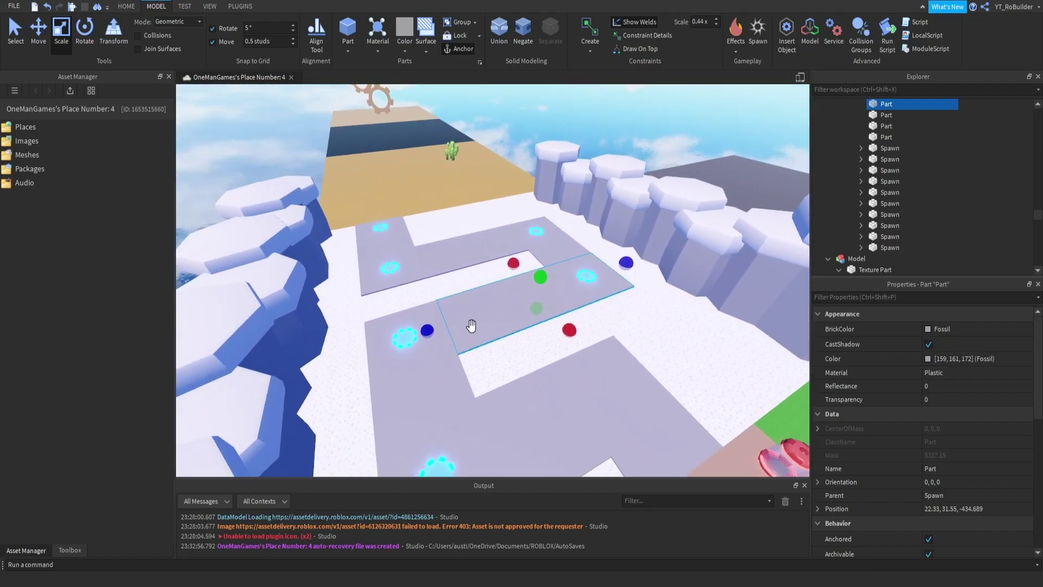
right_drag(482, 330, 482, 330)
key(w)
key(s)
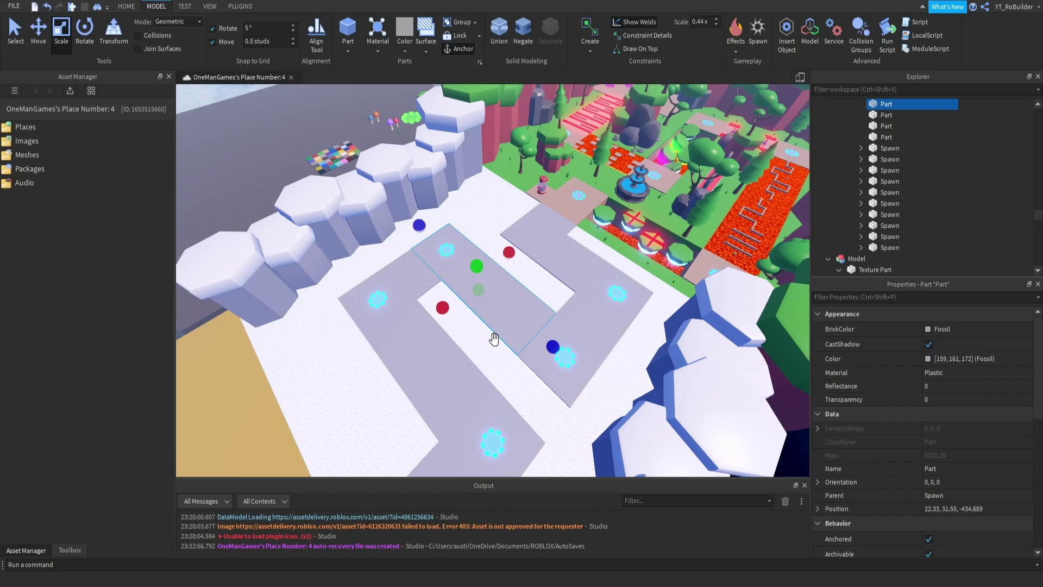
right_drag(495, 248, 499, 229)
click(494, 246)
Examine the decorated snow area with its trees, snowmen, rocks, sign and falling snow.
key(w)
key(w)
key(s)
key(s)
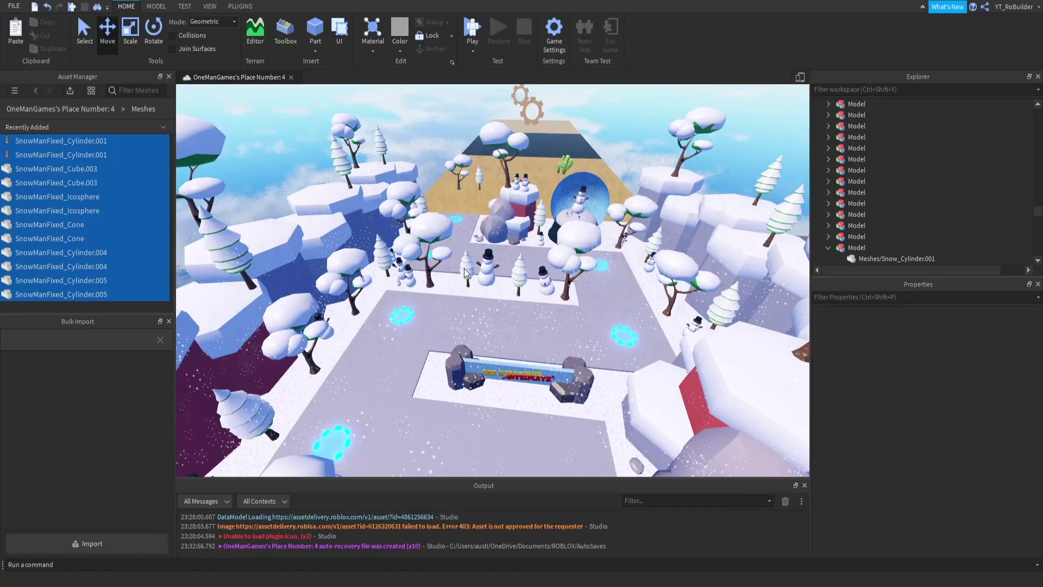
key(w)
key(w)
right_drag(481, 260, 481, 259)
key(s)
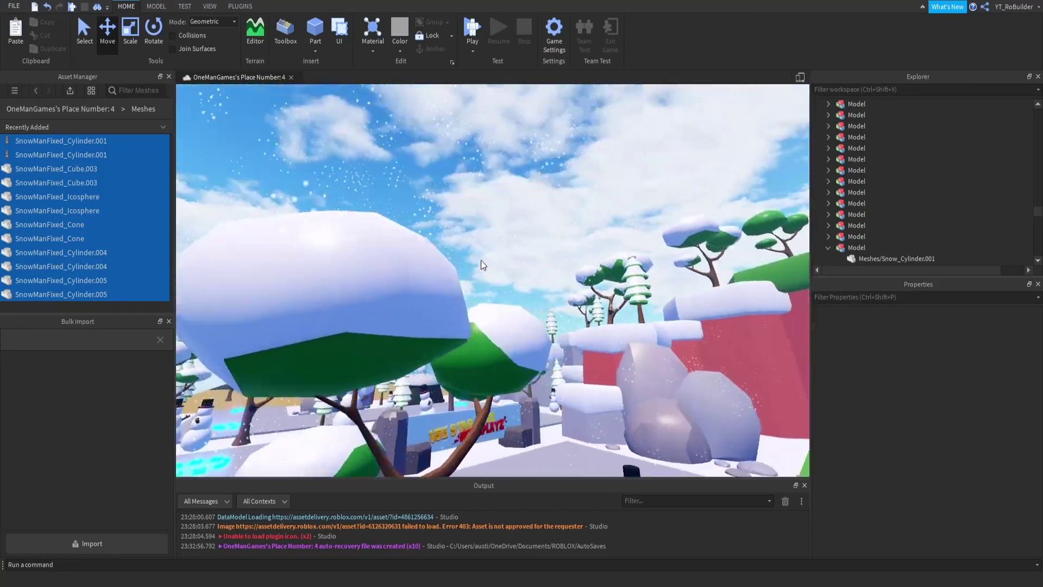
Examine the snow globe, snowmen and snowy trees around the snow area from close up and above.
key(w)
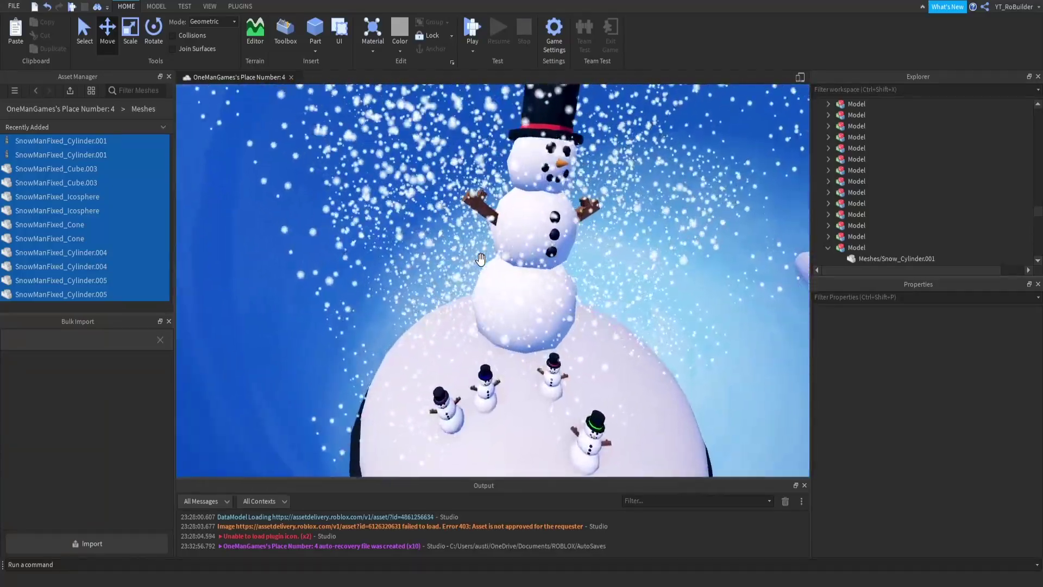
scroll(480, 259, down, 10)
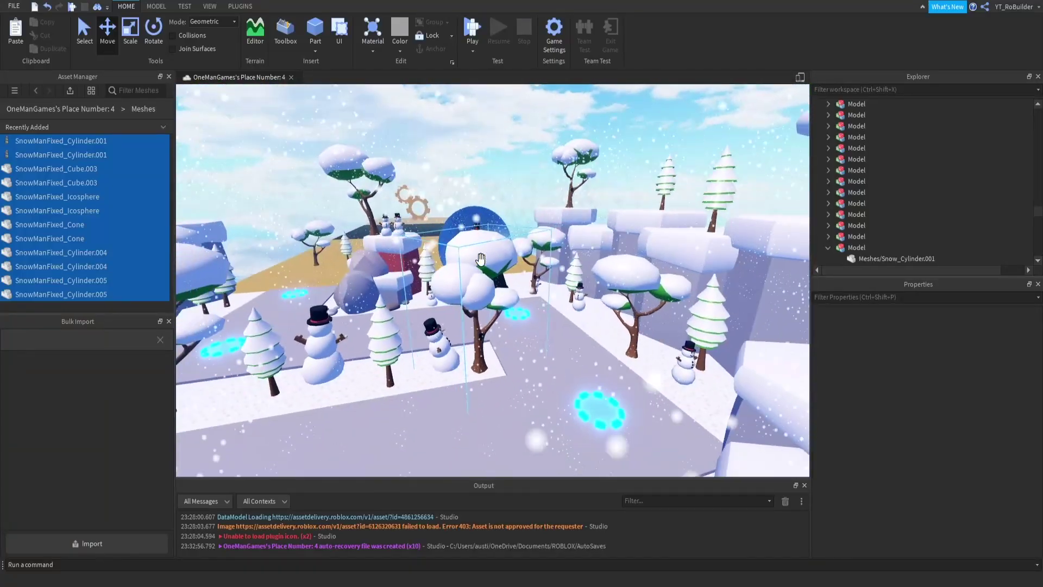
scroll(499, 255, up, 5)
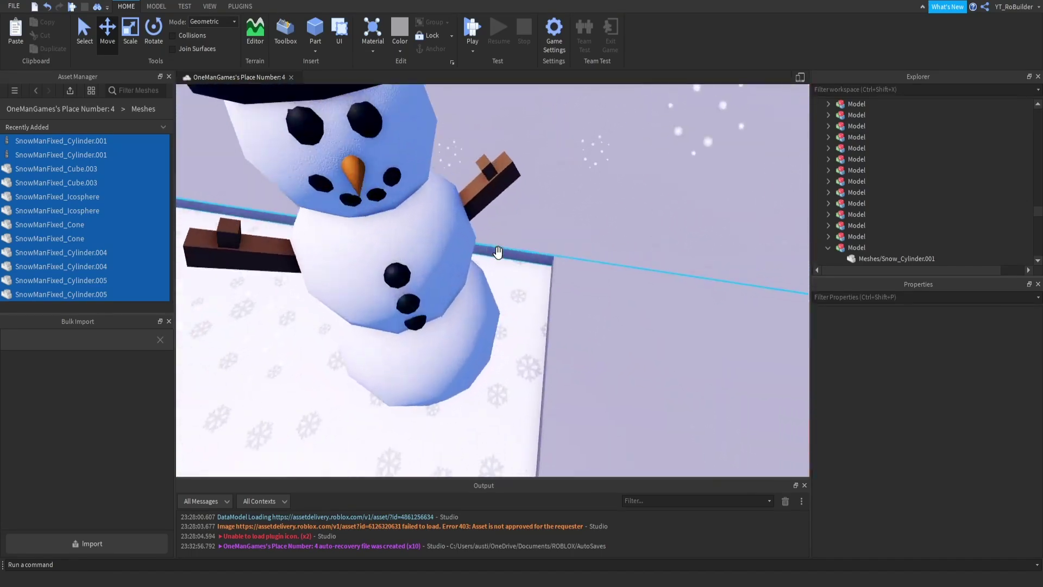
key(s)
right_drag(498, 253, 505, 276)
key(w)
key(w)
key(s)
key(w)
key(w)
key(s)
key(w)
key(s)
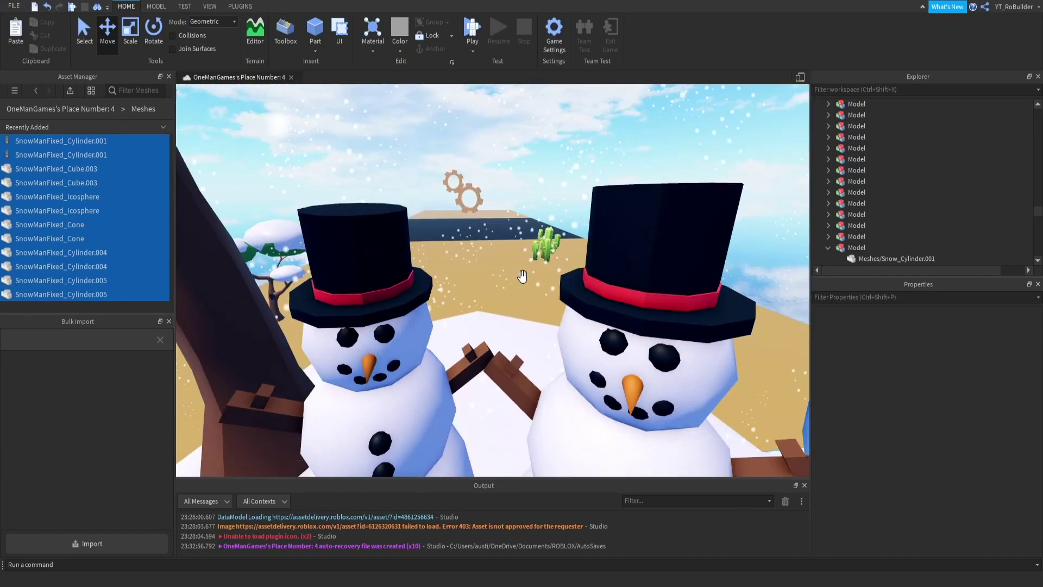
Pick a different BrickColor for the Persimmon hat band on one of the two side-by-side snowmen.
click(877, 168)
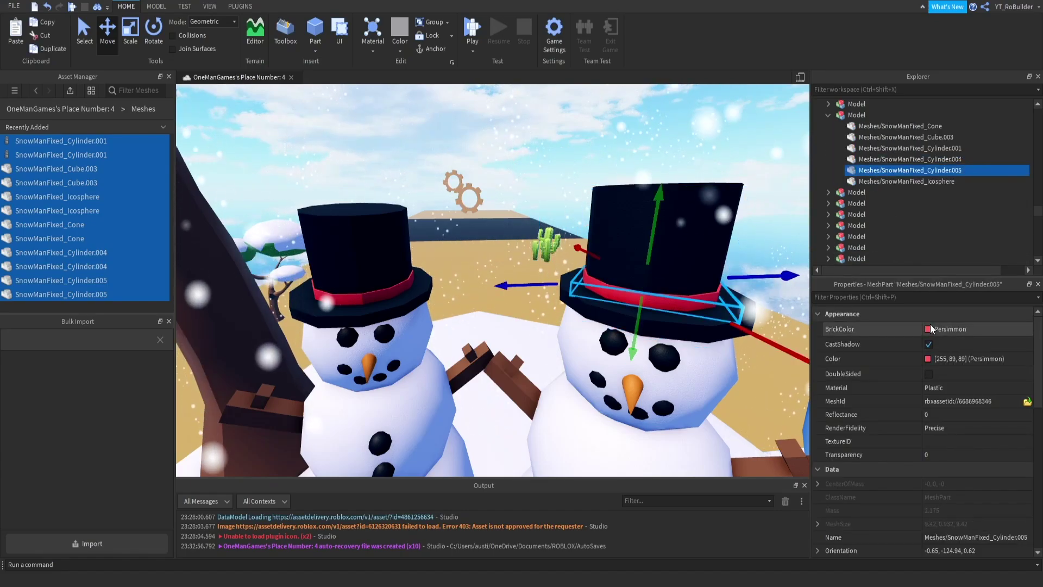
click(925, 330)
click(948, 394)
key(s)
click(677, 239)
Examine the snowmen placed behind the tree trunk and on the snowy treetop, and the surrounding snow area.
right_drag(677, 239, 677, 239)
key(w)
key(s)
right_drag(677, 240, 676, 239)
key(w)
key(w)
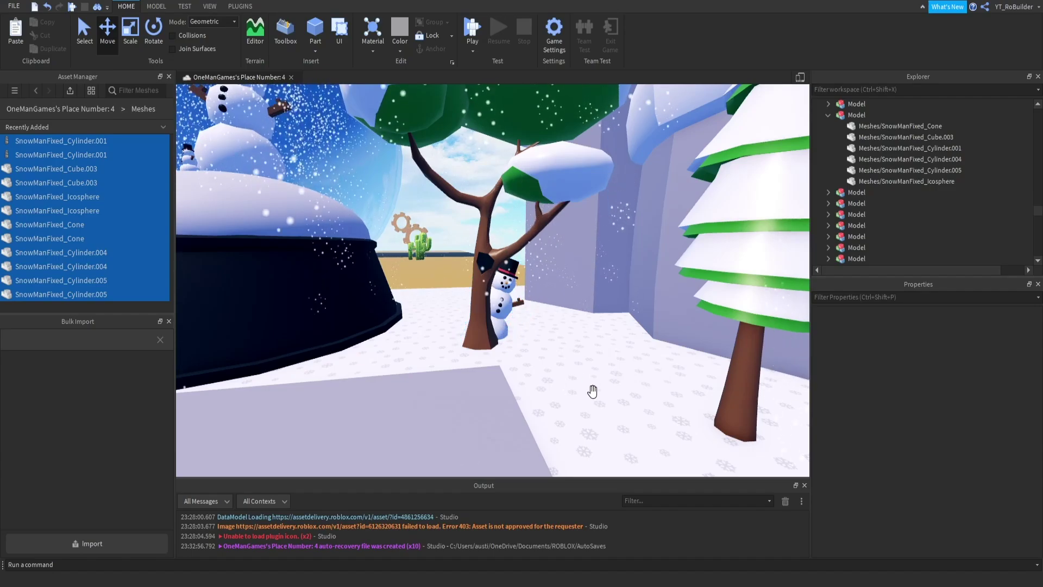
key(s)
right_drag(579, 376, 579, 376)
key(w)
key(w)
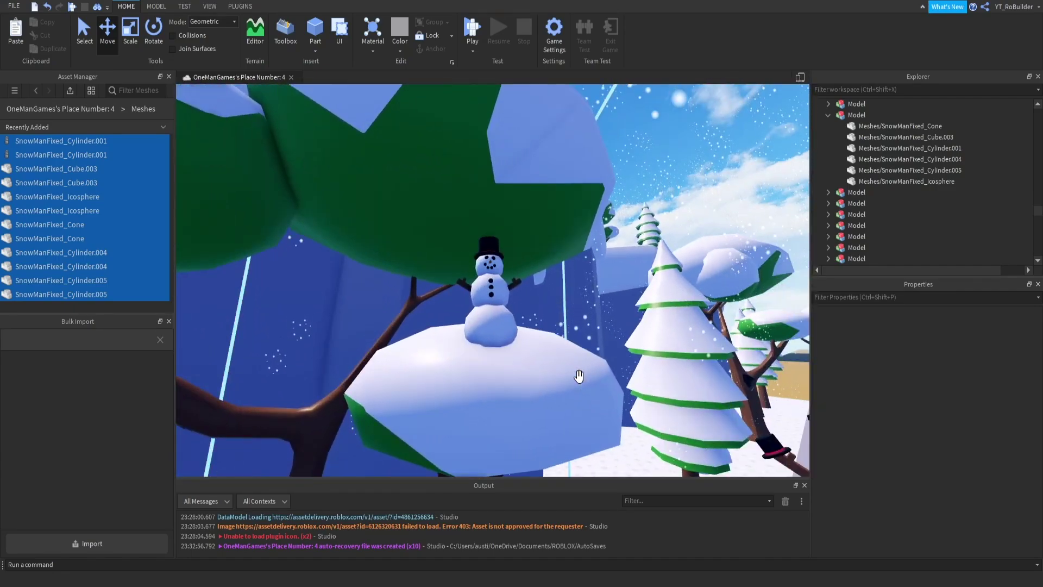
key(s)
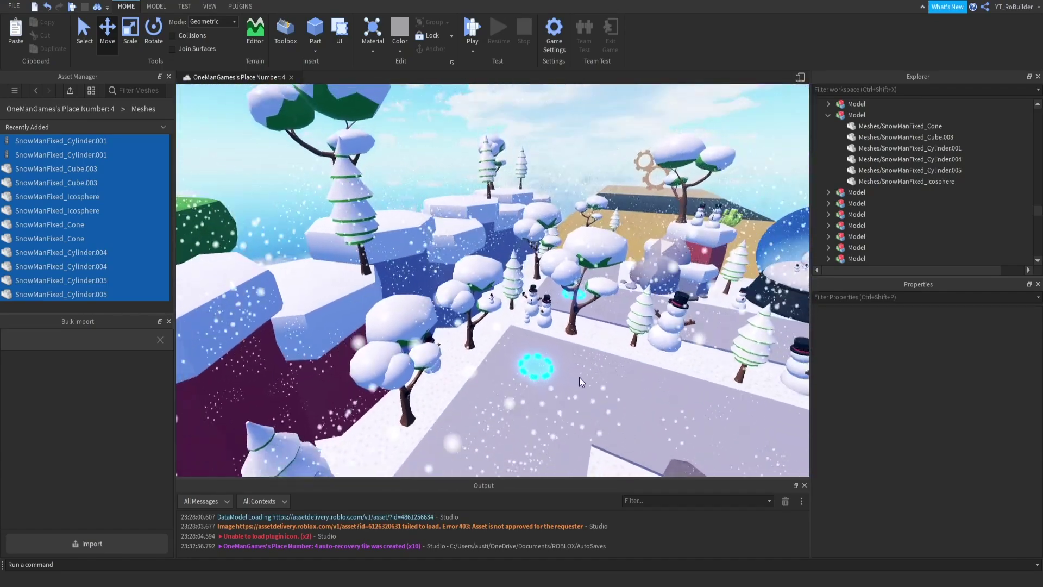
Examine the star code sign between its rocks and the grey path platforms around it.
key(w)
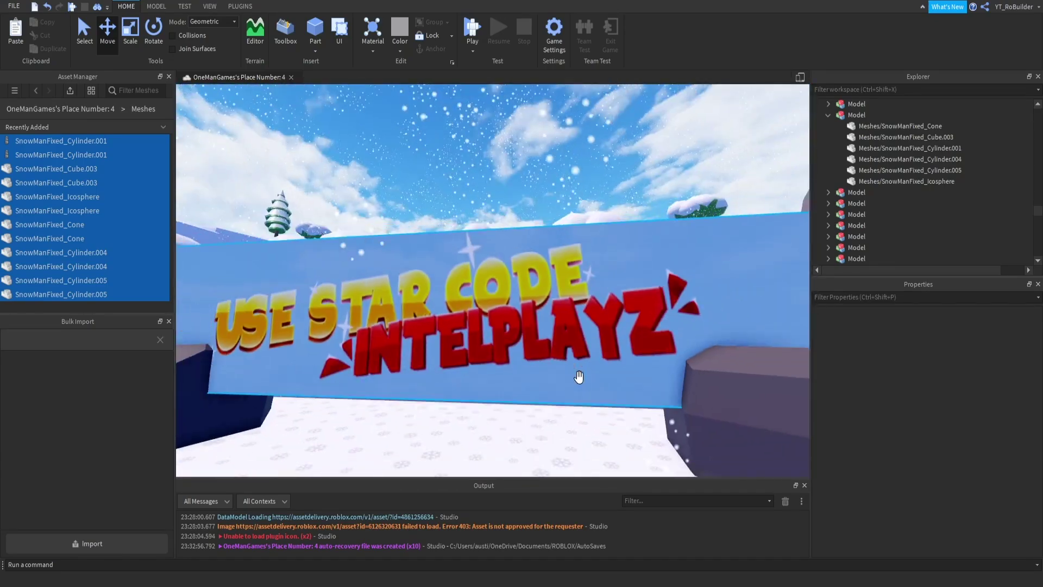
right_drag(579, 376, 580, 371)
key(s)
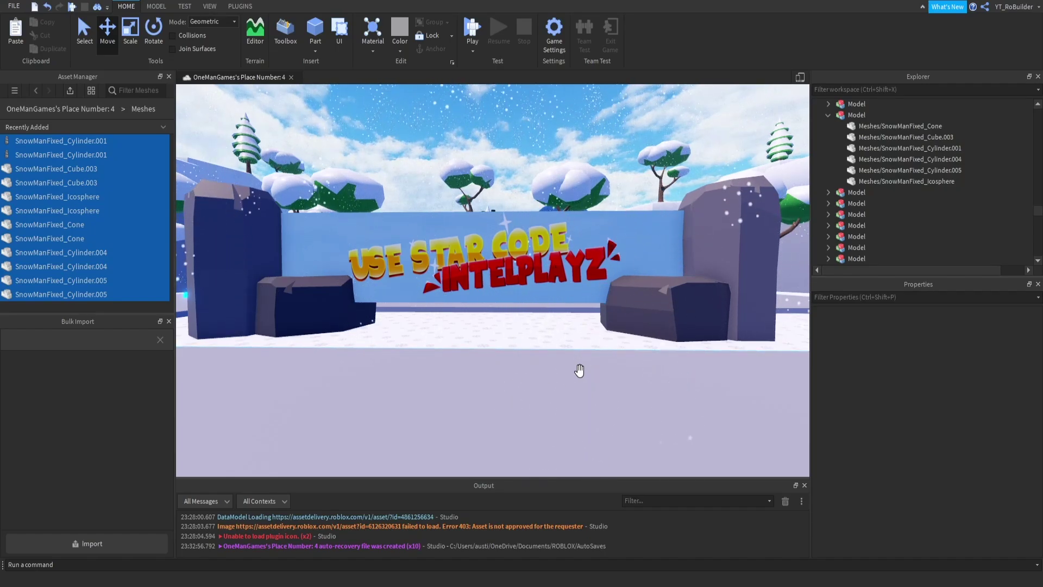
key(s)
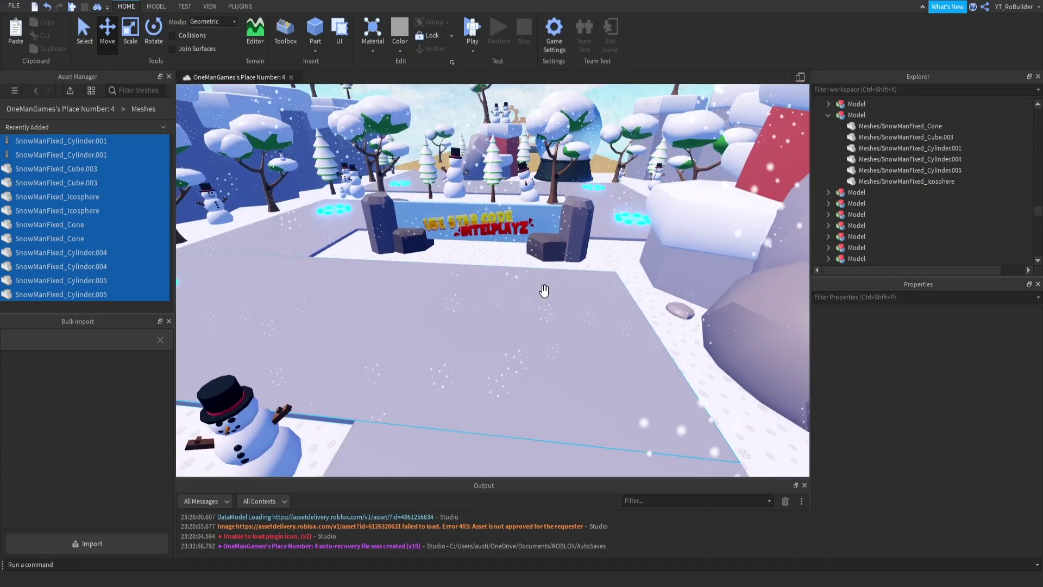
key(s)
right_drag(547, 275, 547, 274)
key(w)
key(w)
key(w)
key(a)
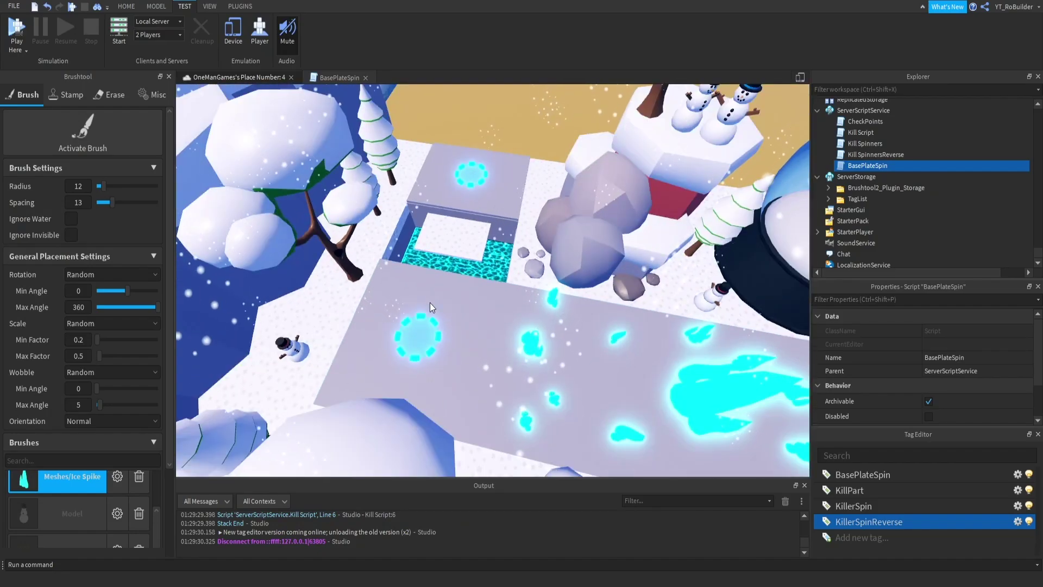
Inspect the snow area's glowing obstacles and toggle the lock on the transparent part carrying the star code decal.
right_drag(429, 302, 429, 302)
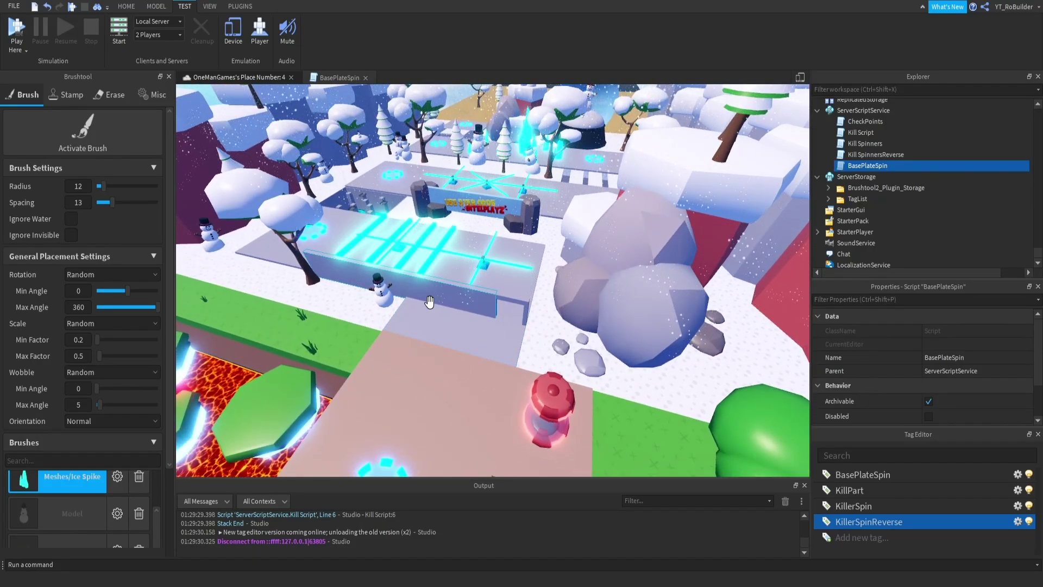
scroll(536, 203, up, 10)
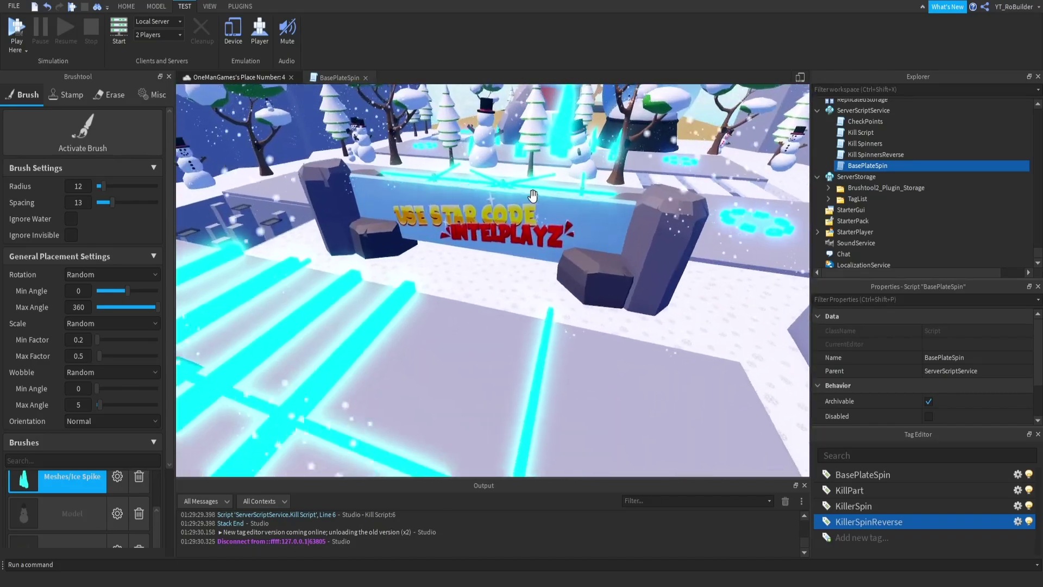
scroll(354, 188, down, 5)
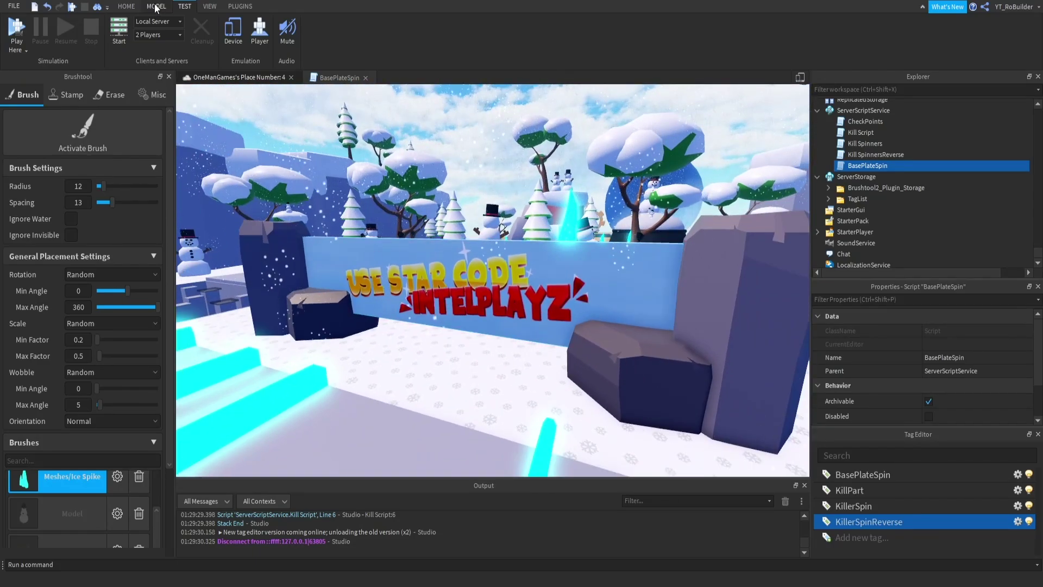
click(429, 34)
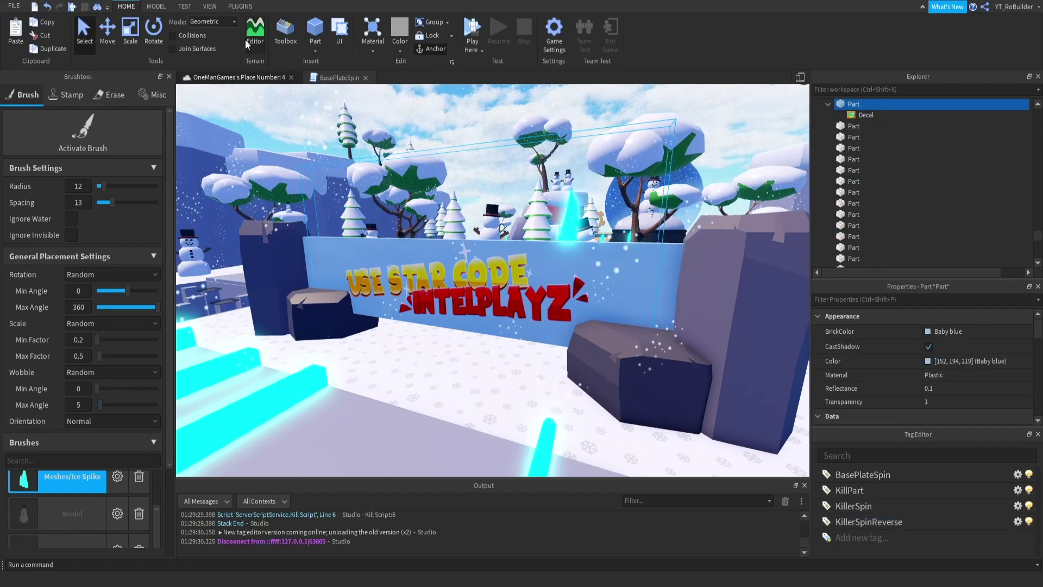
Delete the two stray snow-covered trees standing on the sand area.
key(w)
right_drag(415, 177, 415, 177)
click(415, 177)
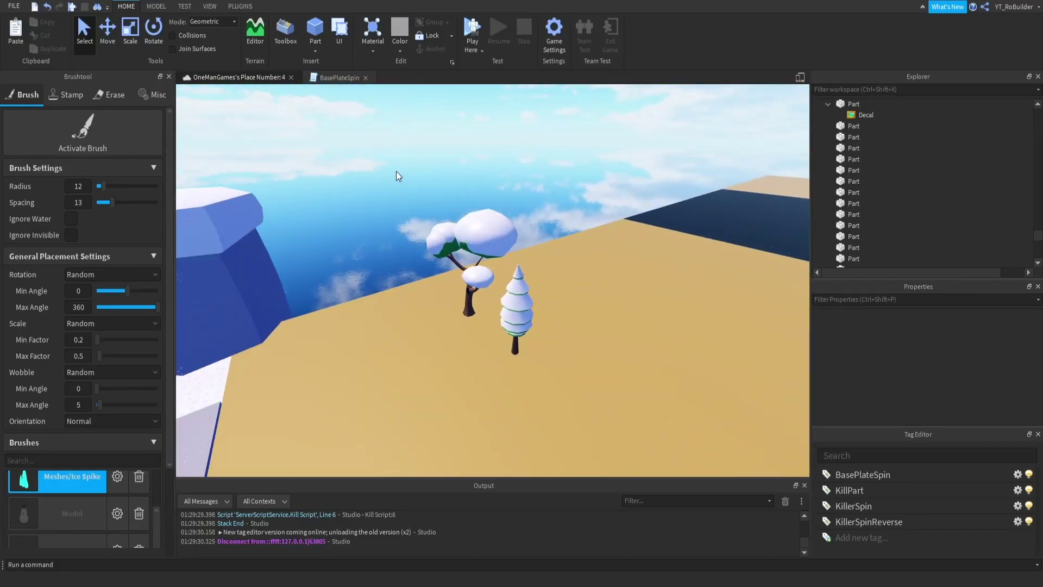
drag(396, 171, 569, 343)
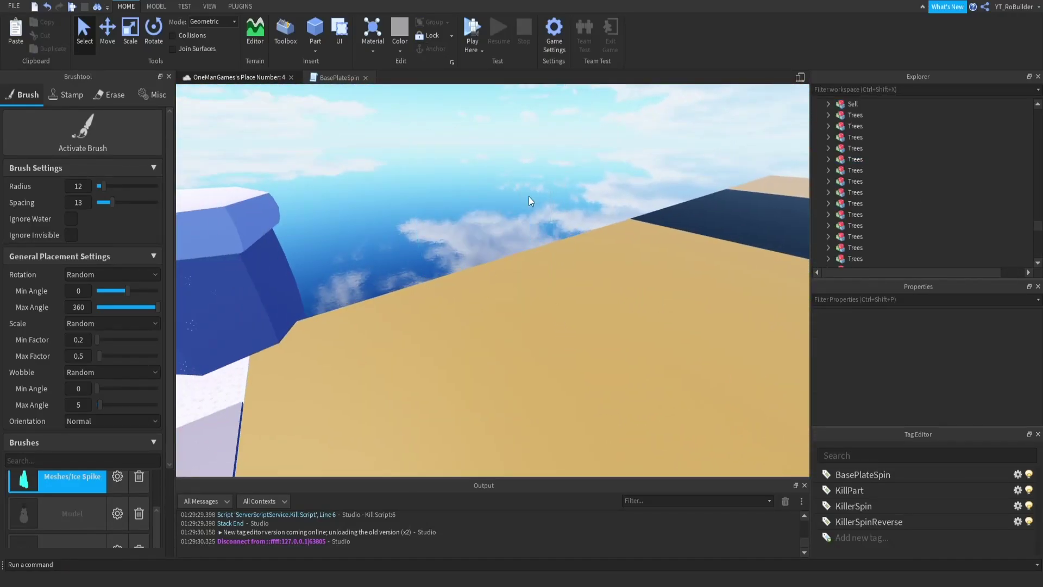
Start a playtest at the path where the grass area meets the snow area.
key(s)
right_drag(543, 228, 542, 227)
key(w)
key(w)
scroll(543, 228, down, 10)
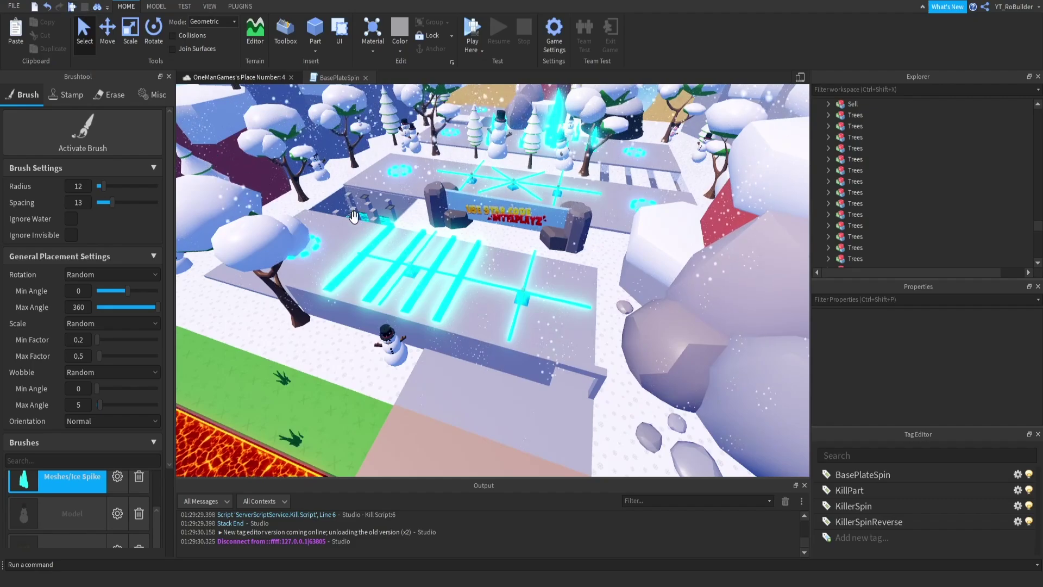
right_drag(360, 226, 380, 258)
scroll(380, 258, up, 5)
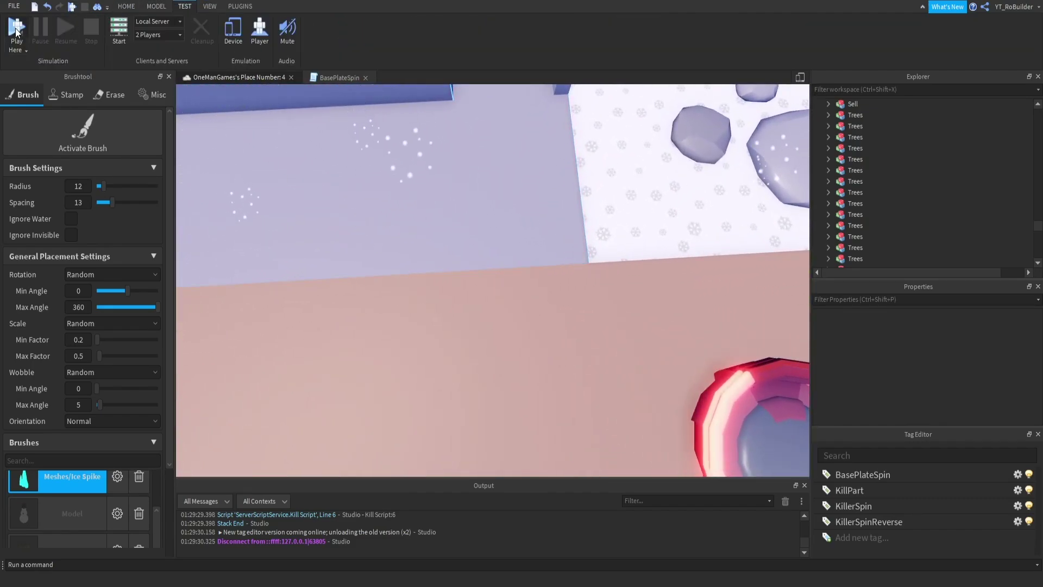
key(F5)
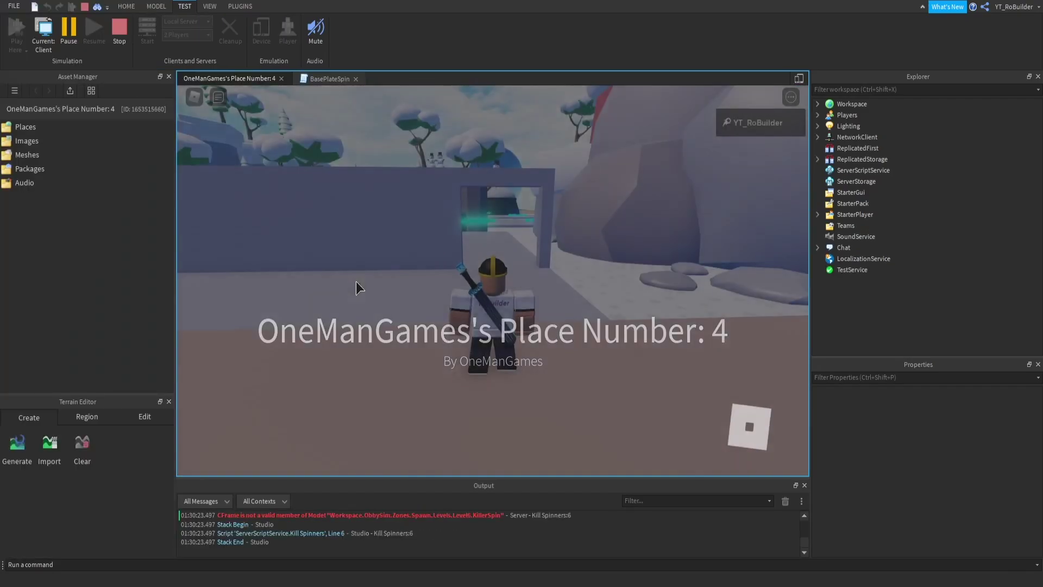
Walk the character past the entrance doorway and along the snow beside the first glowing spinner platform.
key(w)
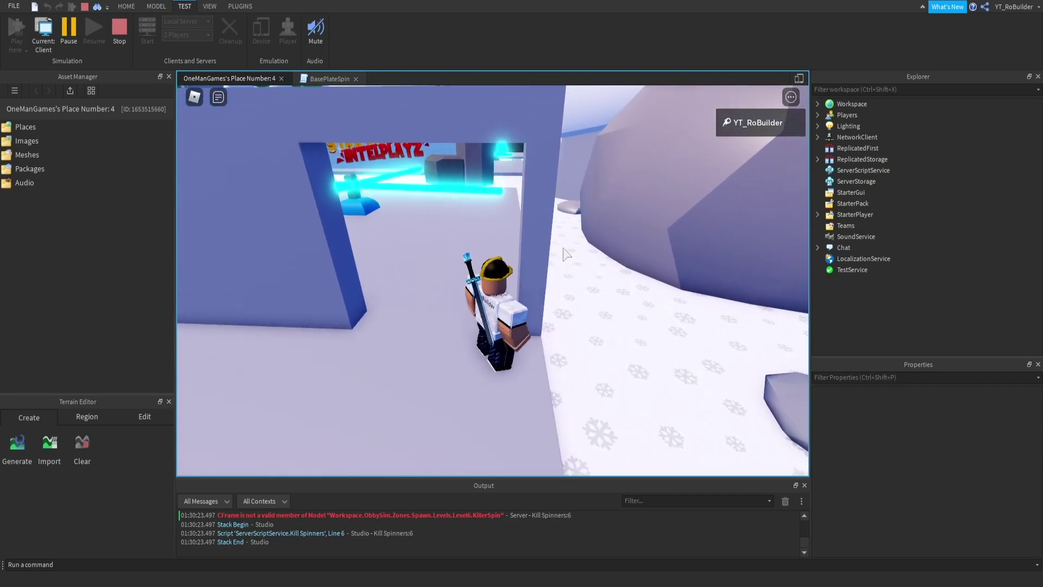
key(d)
scroll(563, 247, down, 8)
right_drag(563, 248, 554, 248)
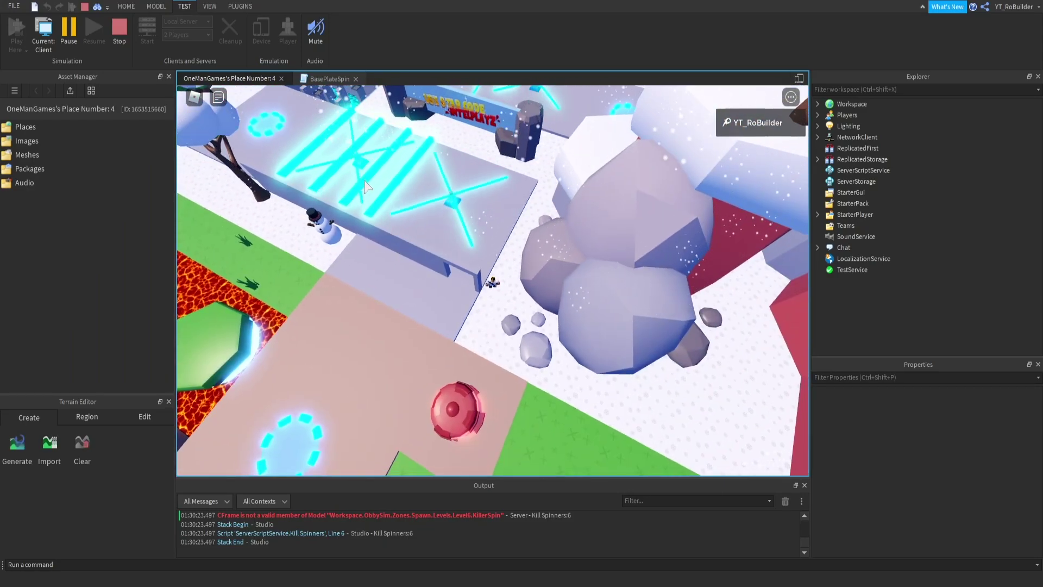
scroll(510, 210, up, 8)
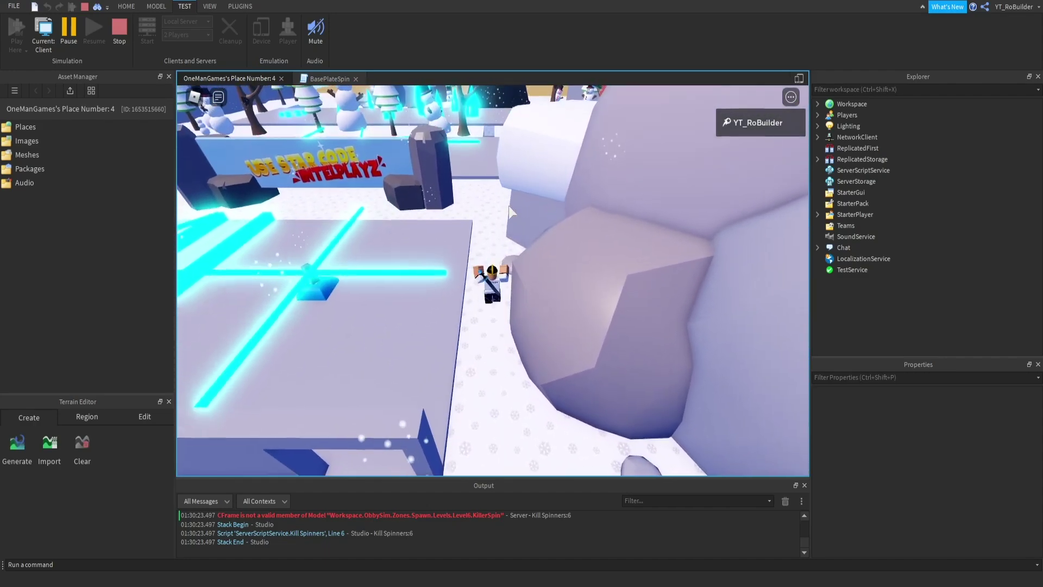
right_drag(509, 207, 509, 206)
key(w)
scroll(509, 205, down, 3)
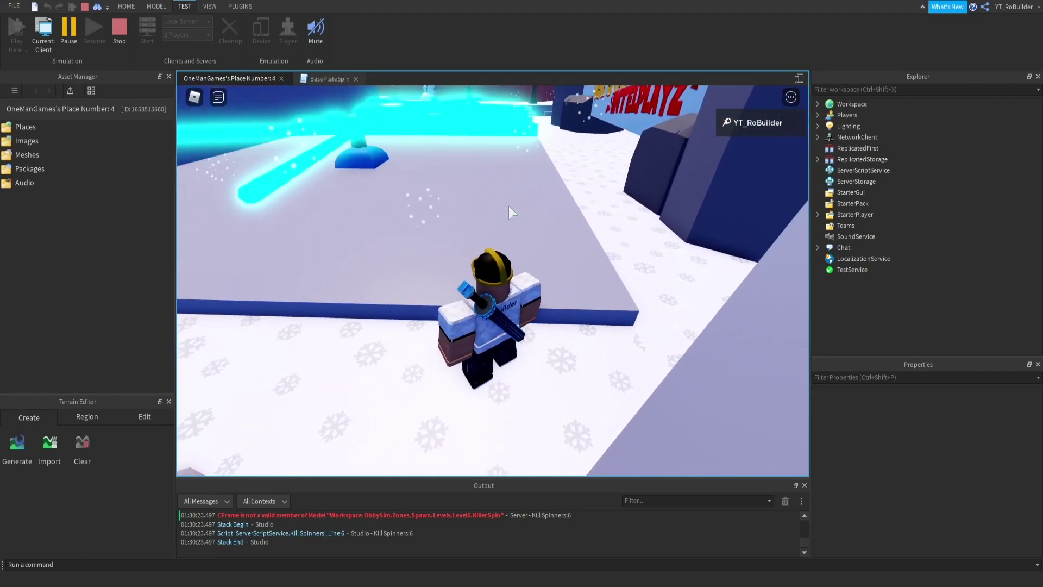
Walk the character past the star code sign to the edge of the pit with pillars above glowing blue liquid.
scroll(509, 205, down, 5)
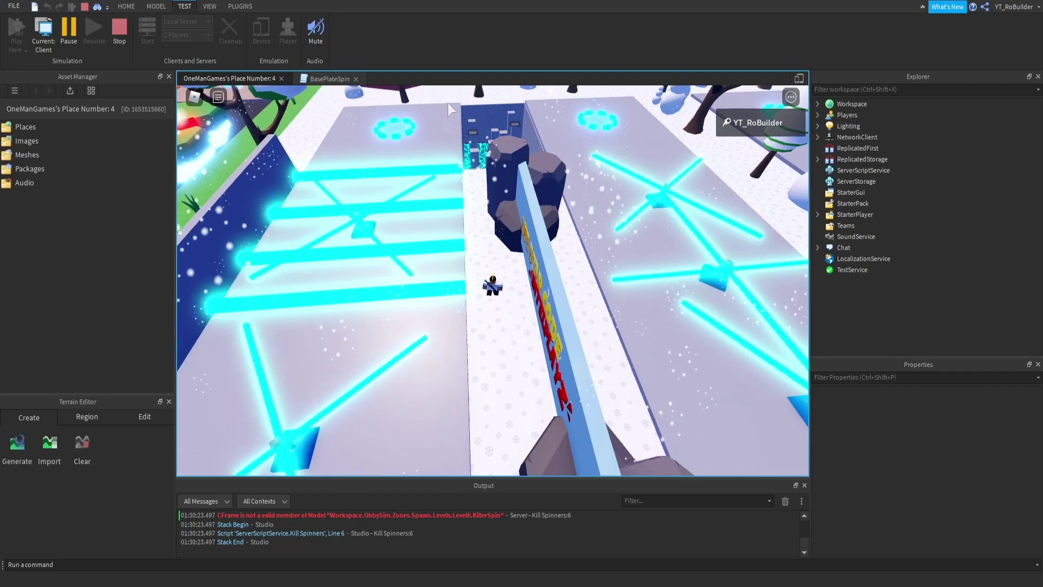
scroll(496, 191, up, 5)
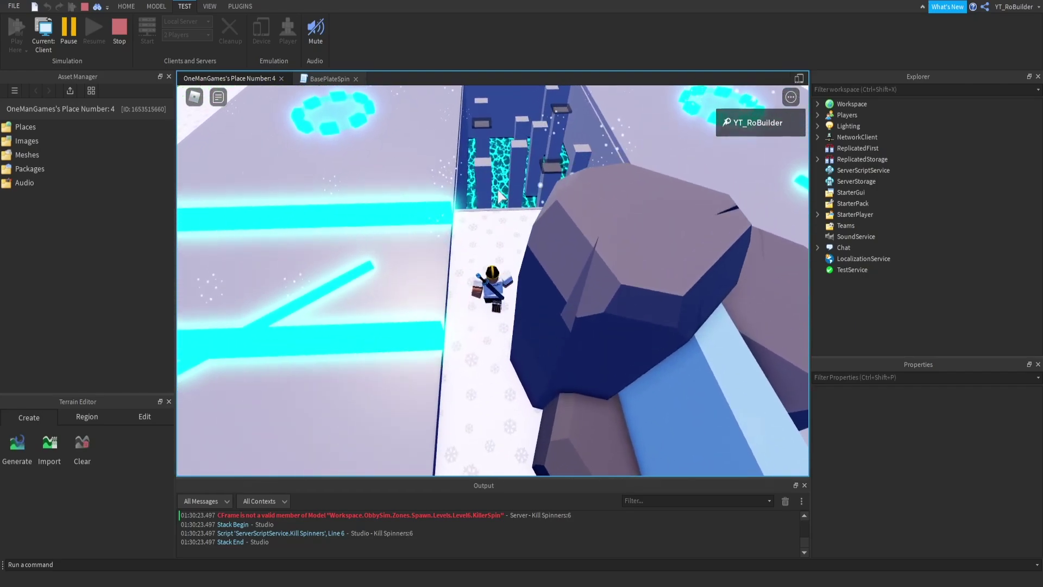
key(w)
right_drag(498, 190, 514, 217)
key(w)
key(d)
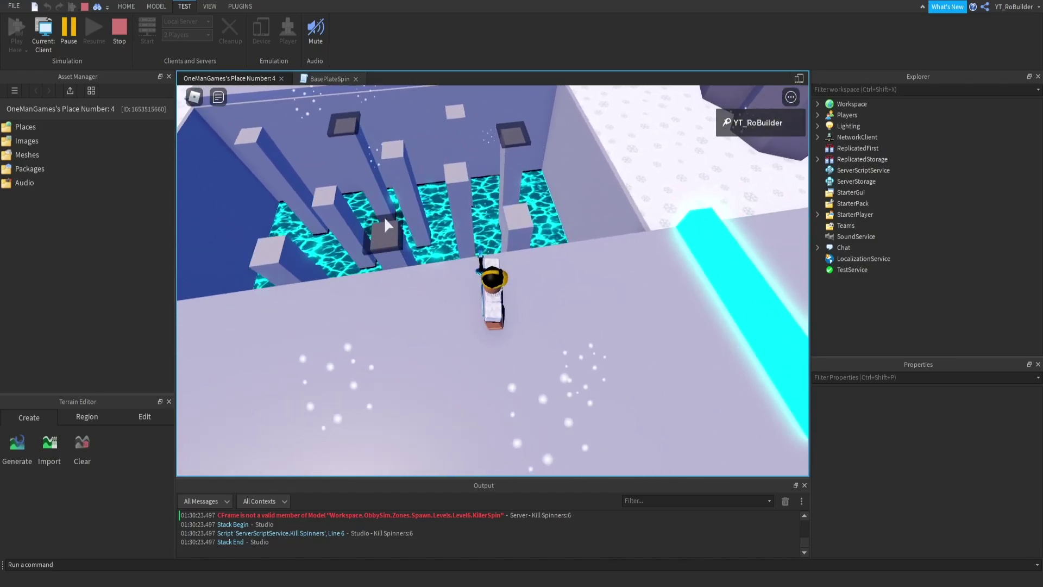
Test the pillar stage by jumping the character across the pillars in the pit.
key(s)
key(w)
key(space)
right_drag(474, 249, 473, 249)
key(w)
key(space)
key(space)
key(w)
key(space)
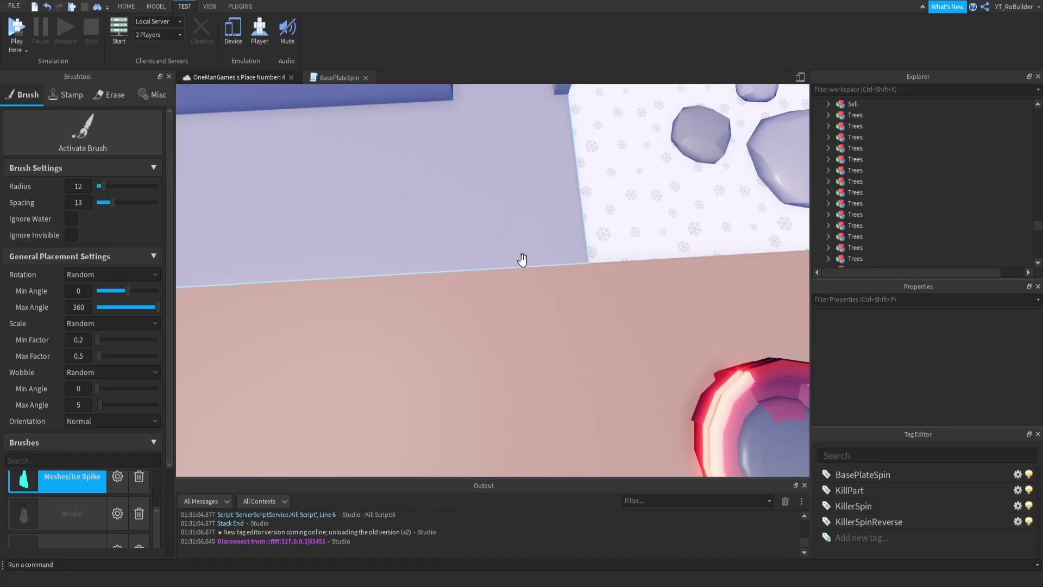
Examine the snow area's obstacle stages and the path of glowing ice spikes in the editor.
scroll(523, 260, down, 5)
right_drag(523, 260, 523, 260)
key(w)
key(w)
key(d)
right_drag(447, 268, 450, 258)
key(s)
right_drag(489, 302, 492, 273)
key(d)
right_drag(561, 383, 542, 386)
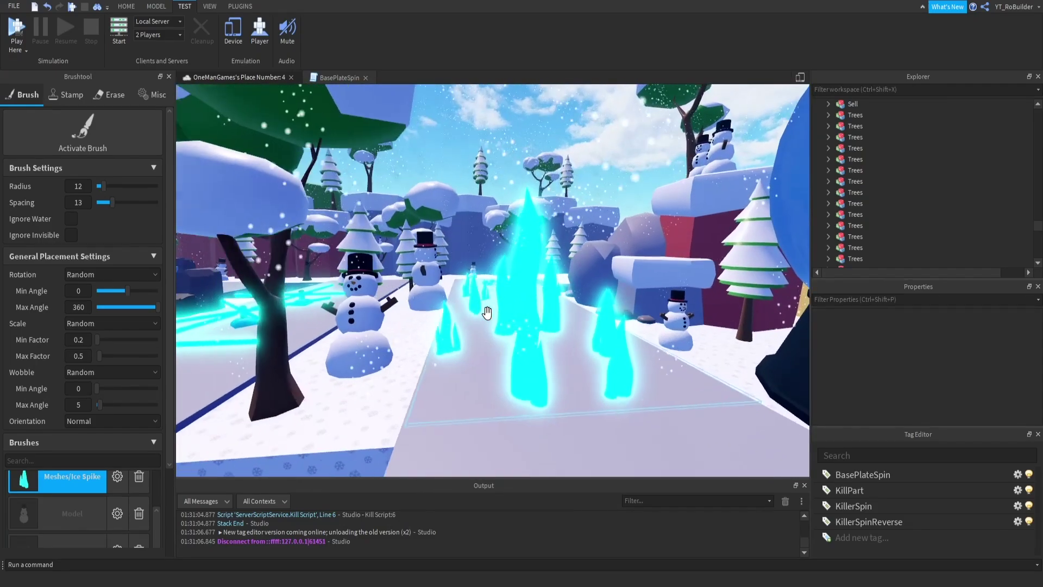
Start a playtest at the glowing circle before the ice spikes and walk the character onto the path.
scroll(508, 364, up, 3)
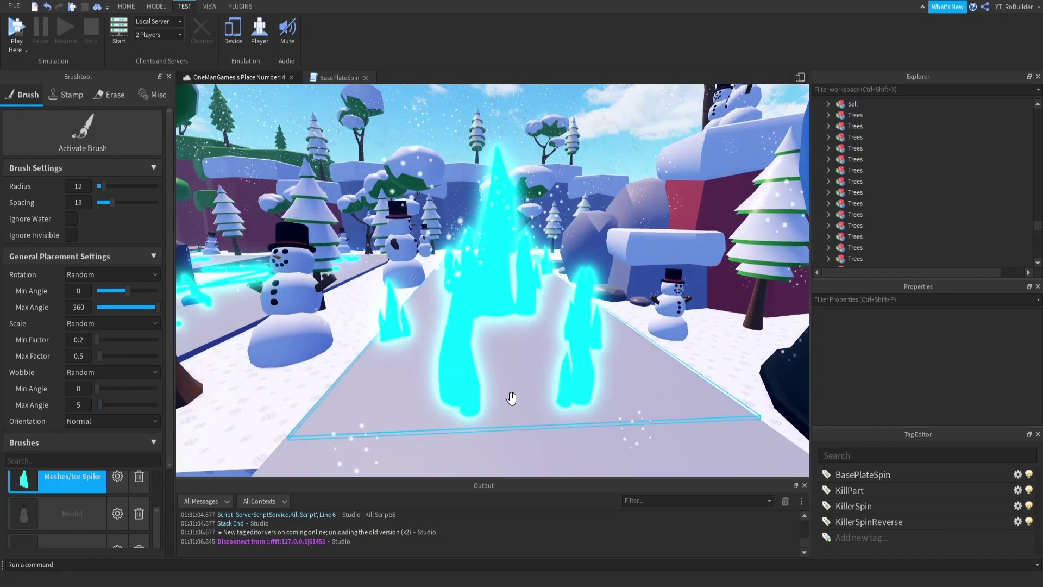
scroll(491, 421, up, 3)
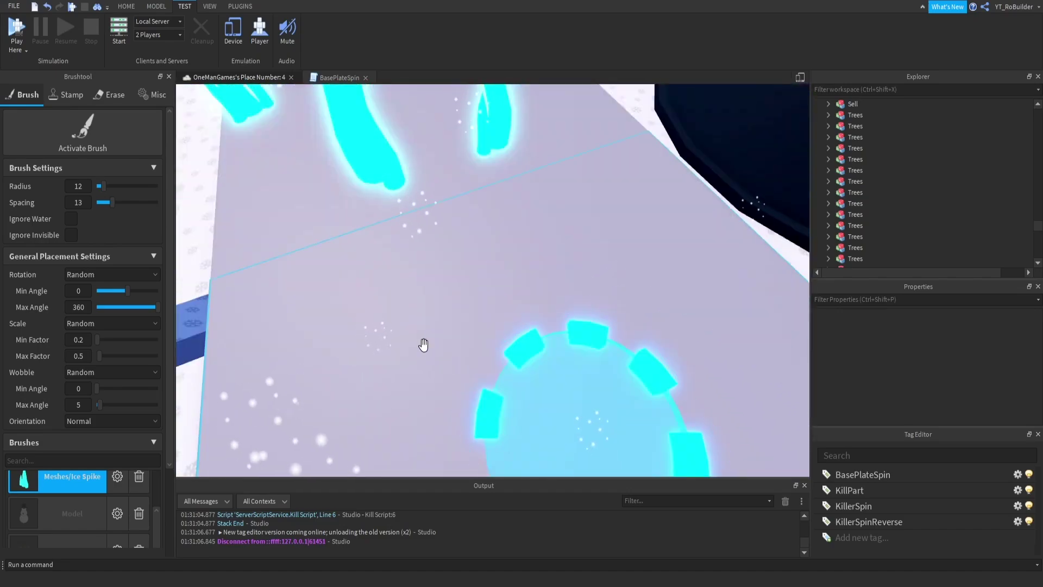
click(19, 41)
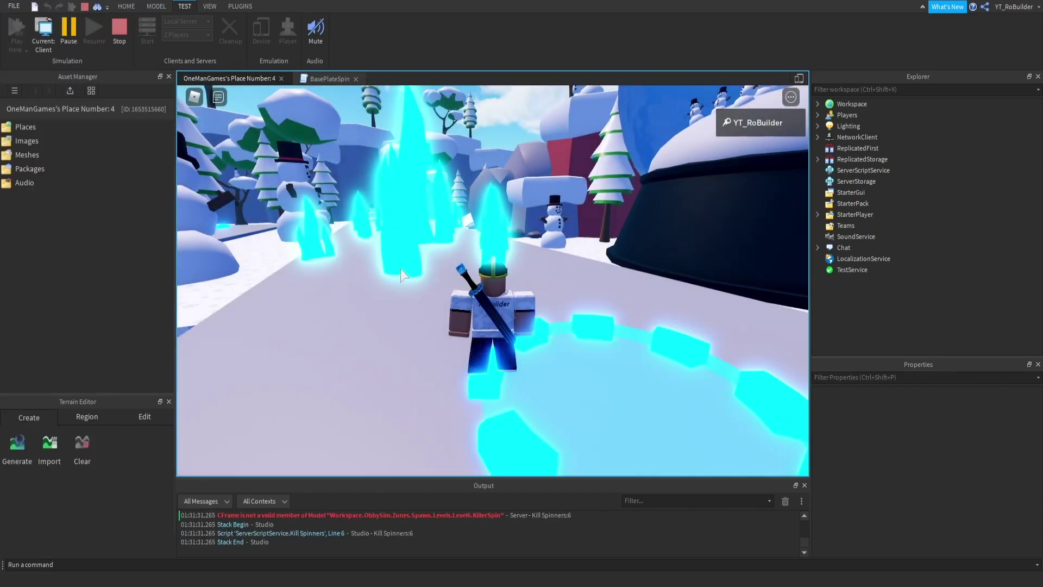
key(a)
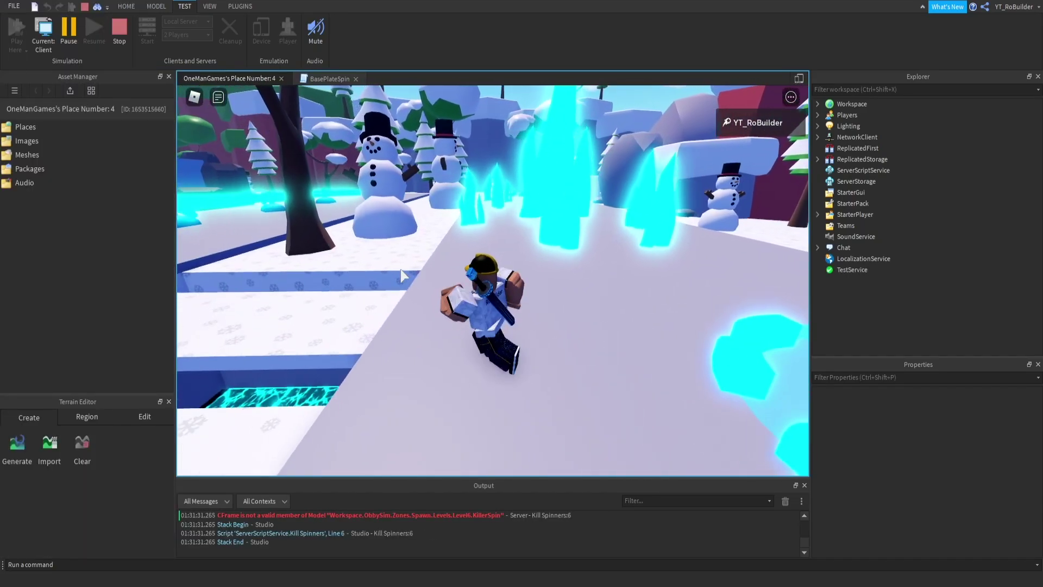
key(s)
scroll(401, 276, up, 5)
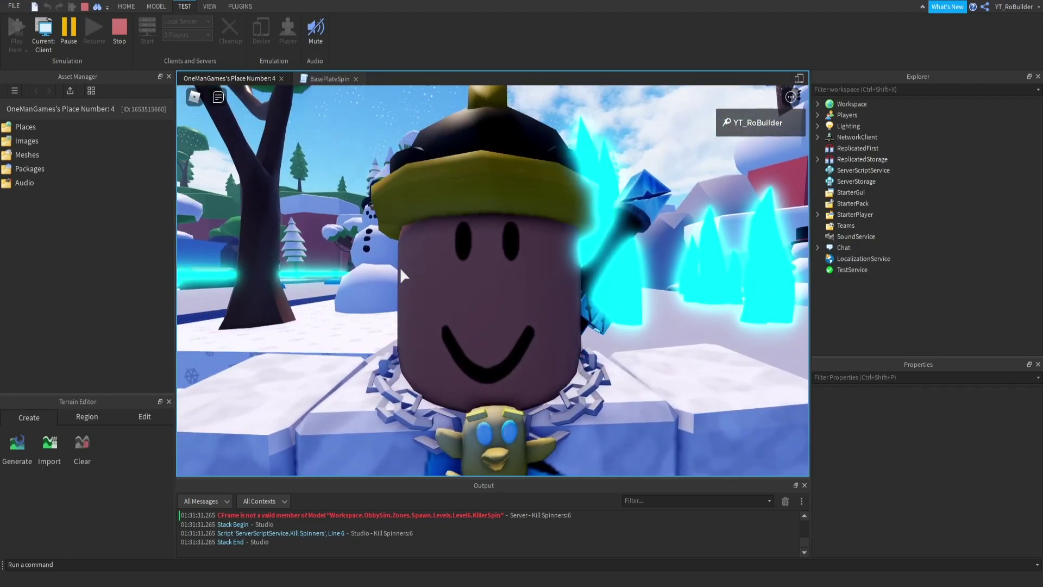
scroll(401, 270, down, 5)
right_drag(401, 270, 401, 273)
key(w)
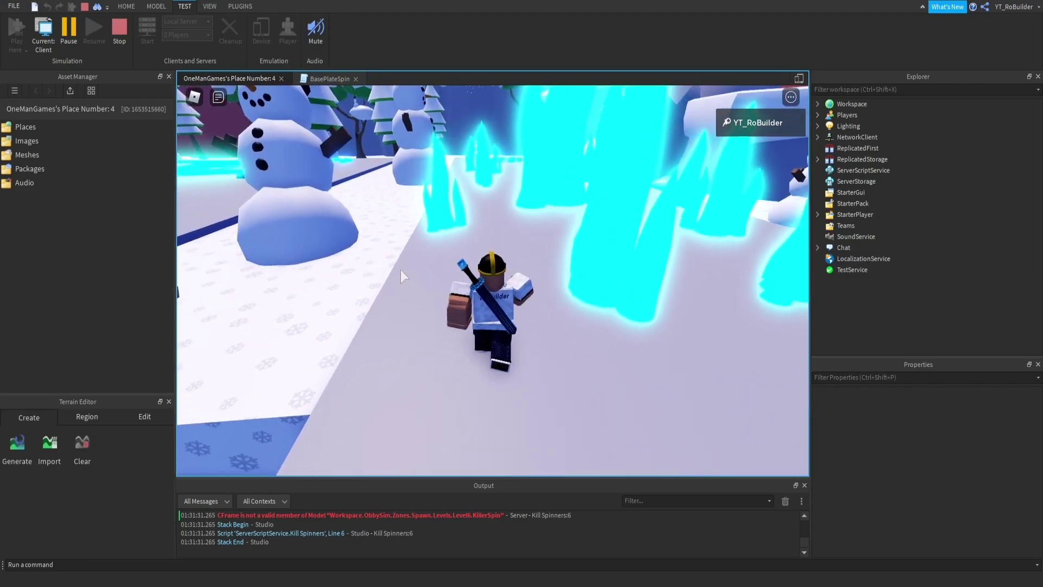
Walk the character back and forth between the first ice spikes and the glowing circle.
key(w)
key(s)
key(w)
key(s)
key(s)
scroll(515, 234, up, 5)
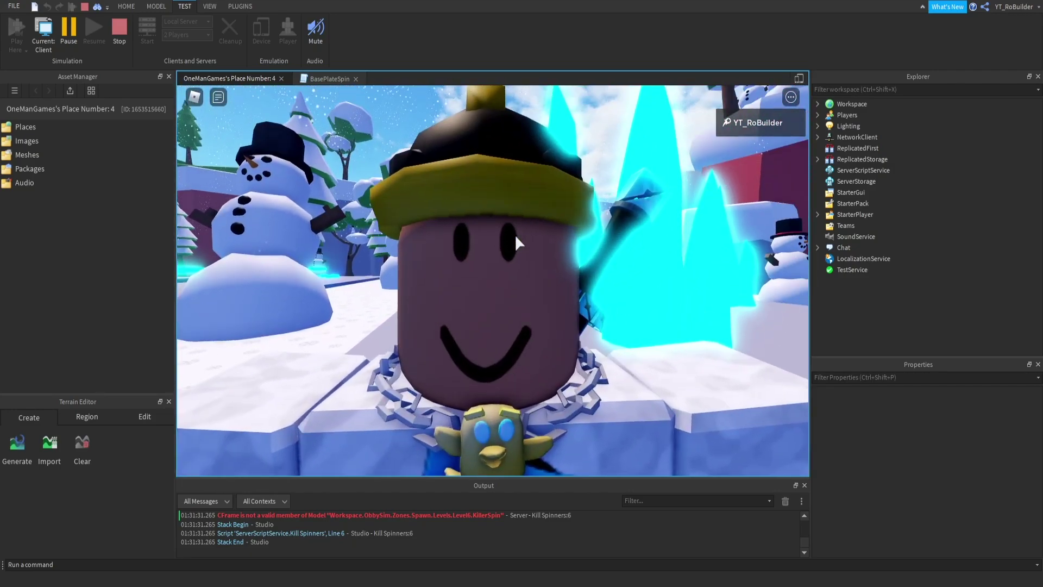
scroll(515, 234, down, 5)
key(w)
right_drag(515, 233, 520, 229)
key(w)
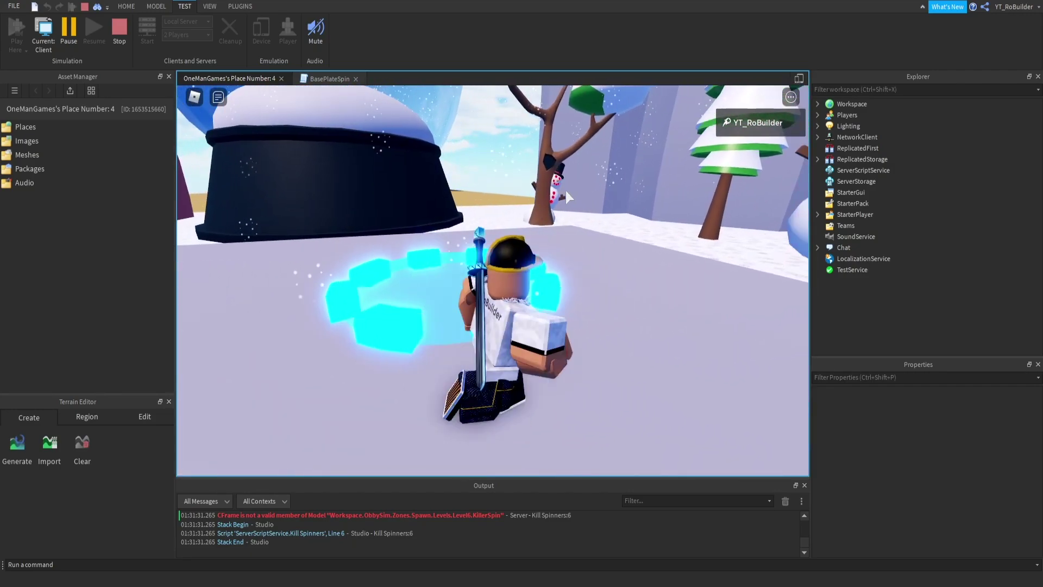
key(s)
right_drag(562, 196, 562, 197)
key(w)
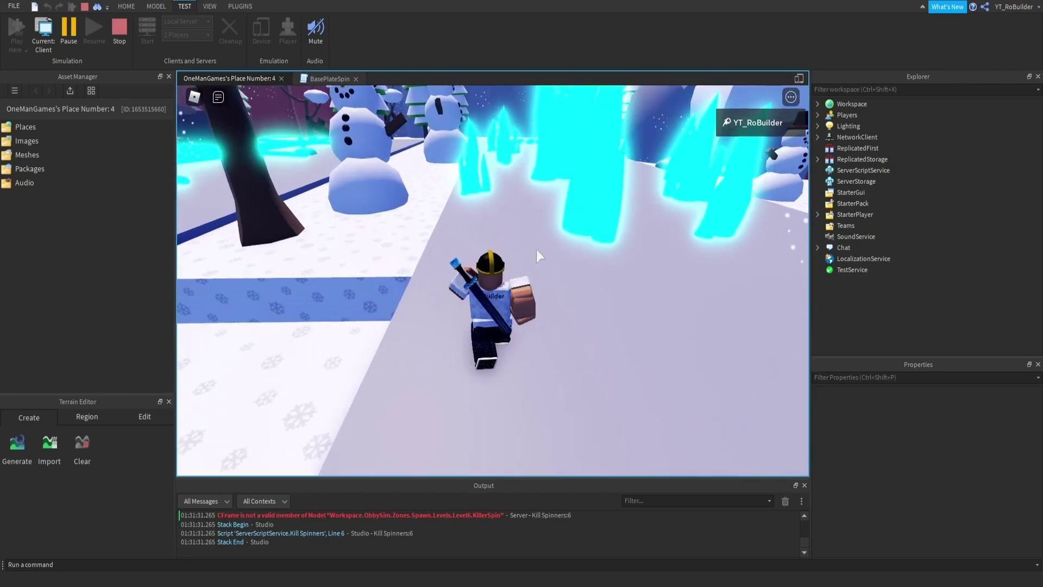
Test the ice spike stage by jumping the character past the spikes along the path's edge, and end the playtest.
key(w)
right_drag(505, 314, 508, 322)
key(space)
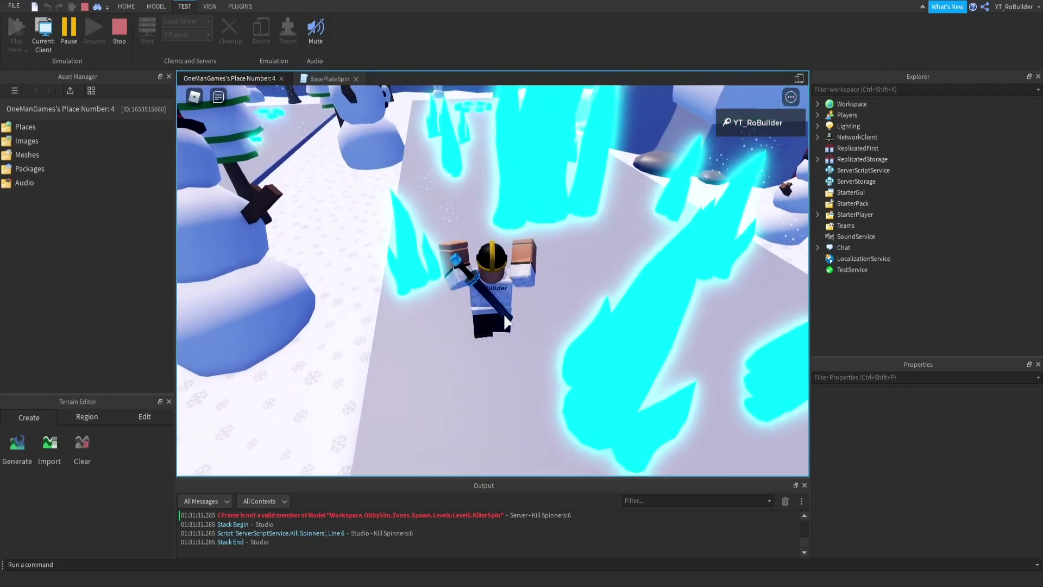
key(s)
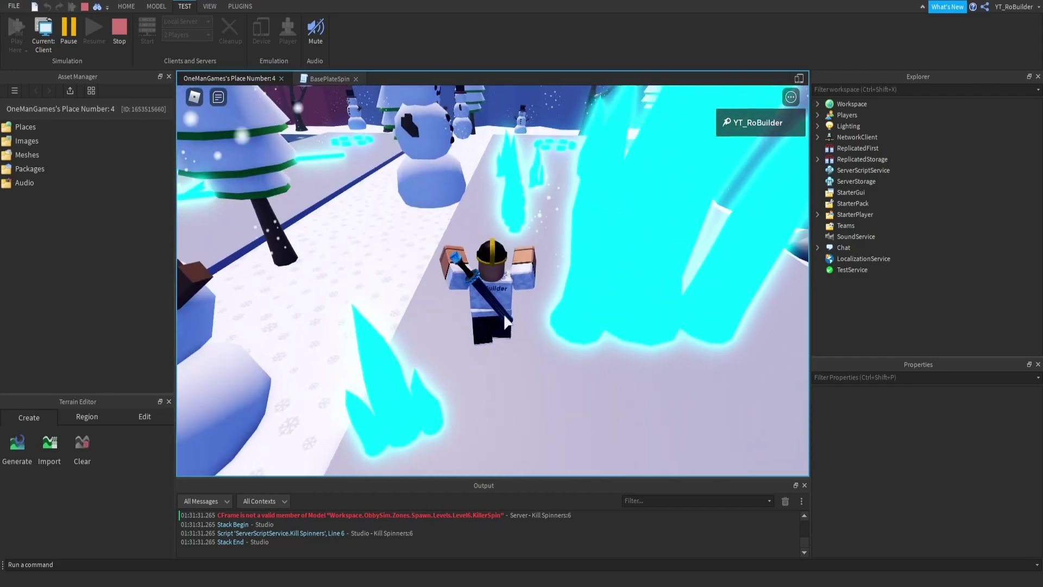
key(s)
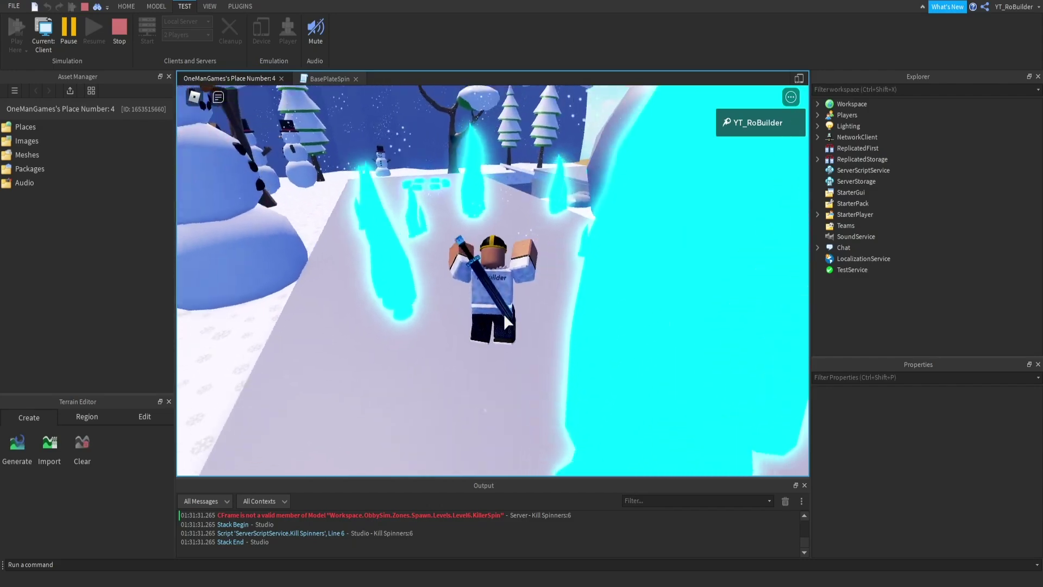
key(s)
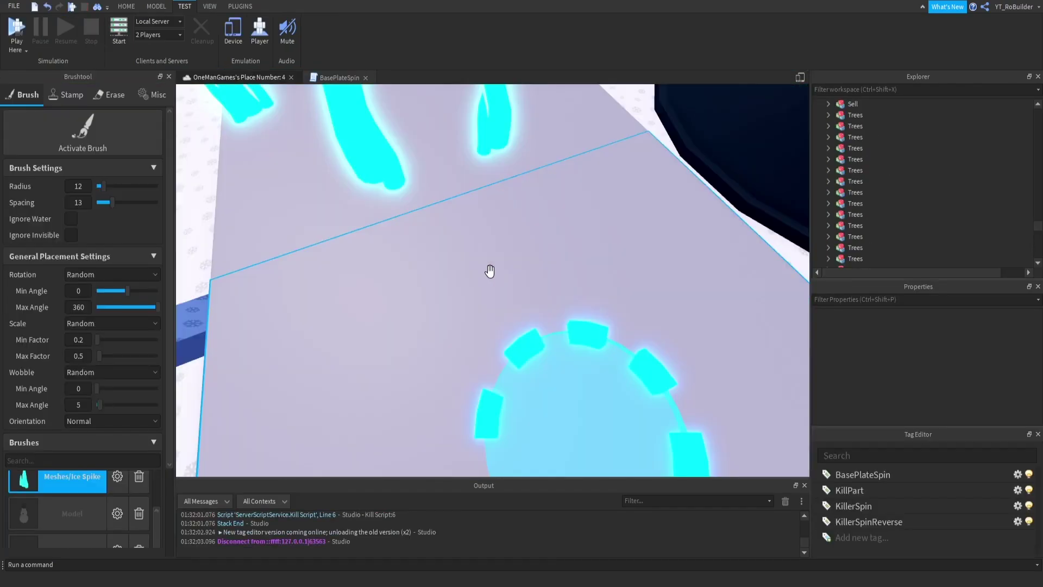
Try rotating the snowflake-textured platform above the glowing blue liquid on its side.
right_drag(489, 270, 480, 217)
key(d)
key(a)
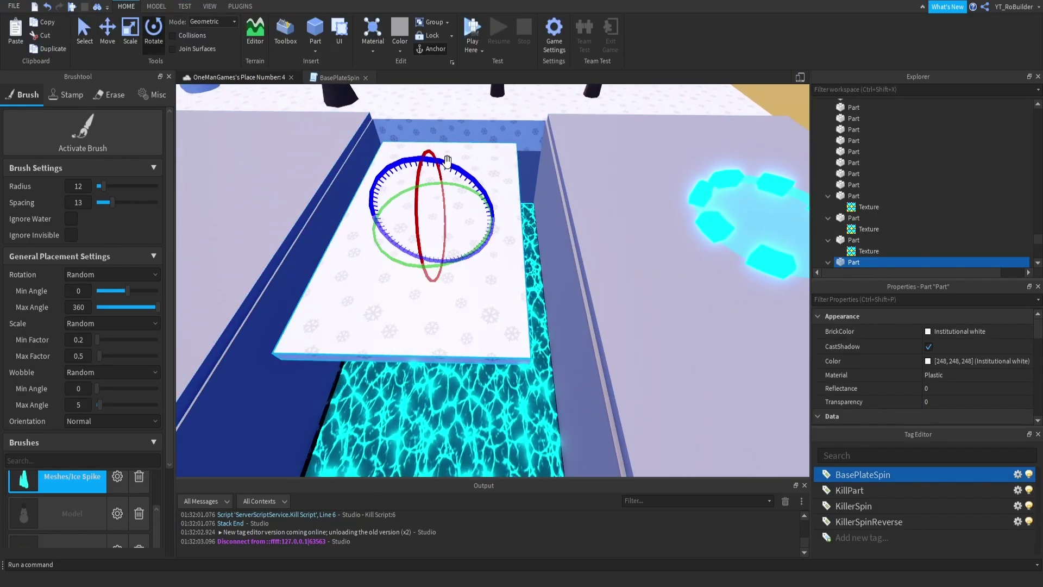
drag(447, 161, 392, 193)
scroll(684, 524, up, 2)
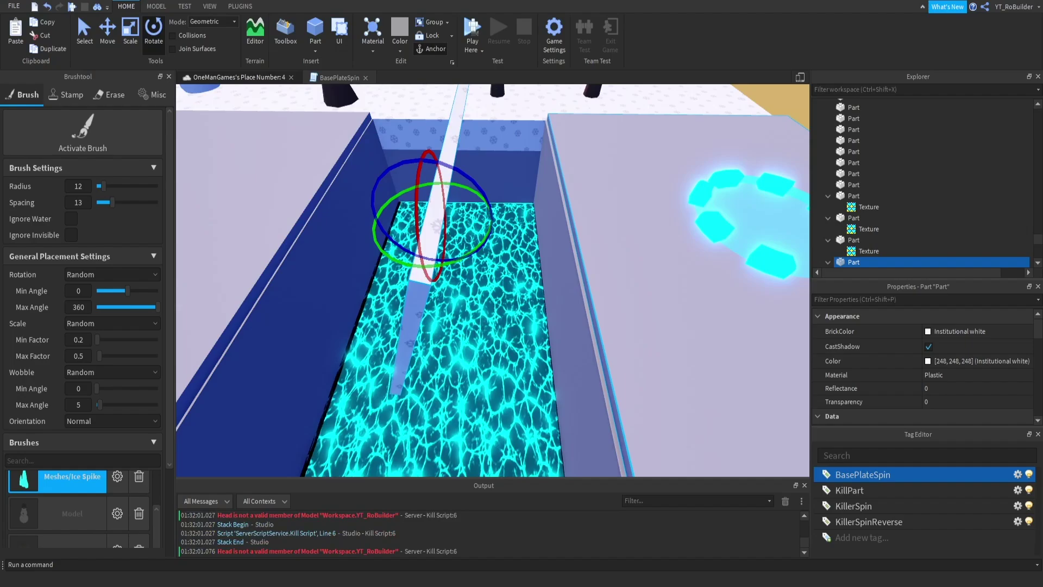
right_drag(505, 224, 505, 224)
click(505, 223)
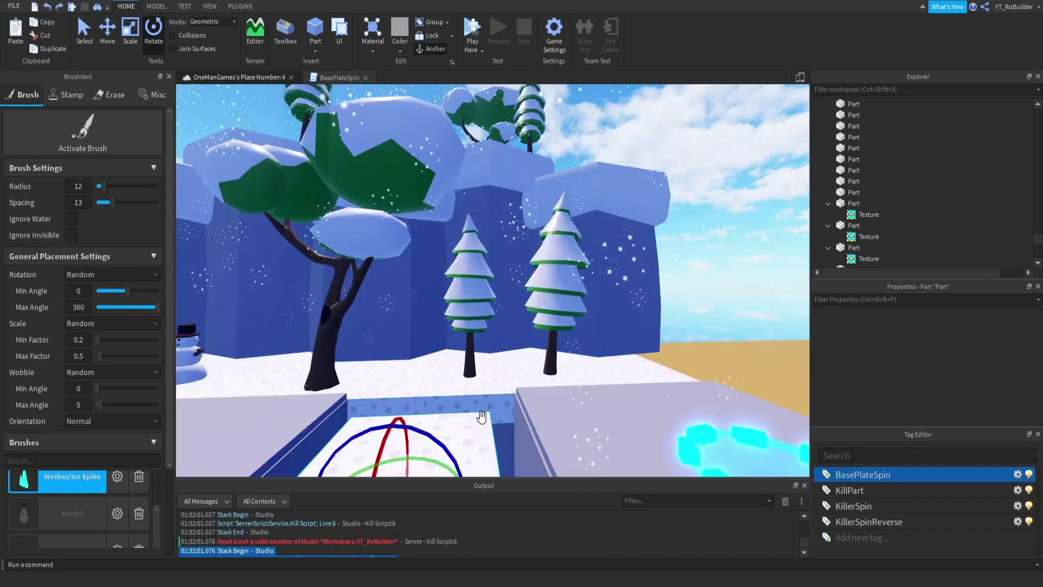
key(f)
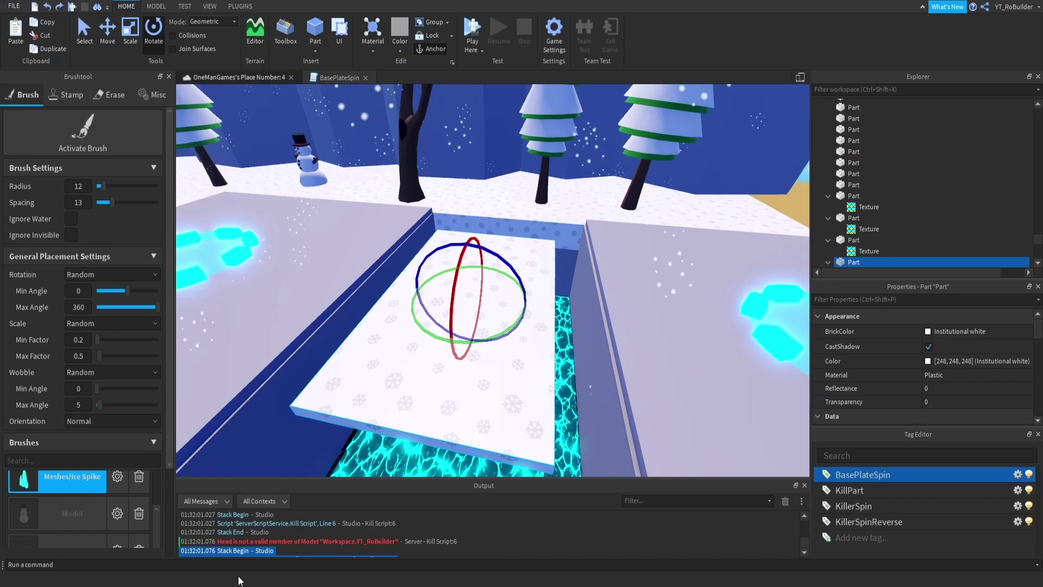
right_drag(405, 300, 415, 308)
scroll(410, 301, down, 5)
click(411, 301)
Examine the snow area from above, down to the ice spike path and its surrounding snowmen and trees.
scroll(414, 308, down, 5)
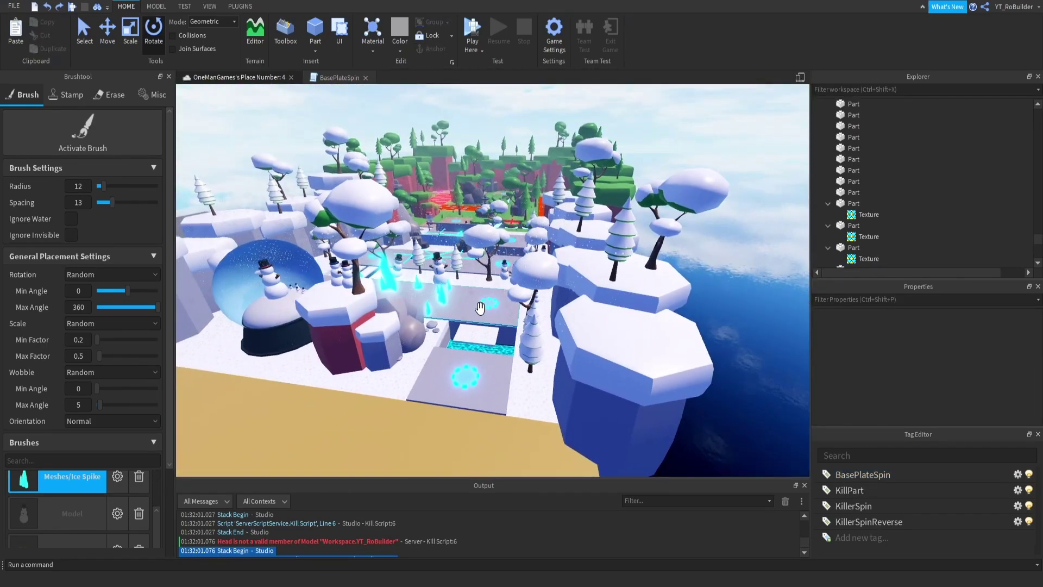
scroll(480, 308, up, 3)
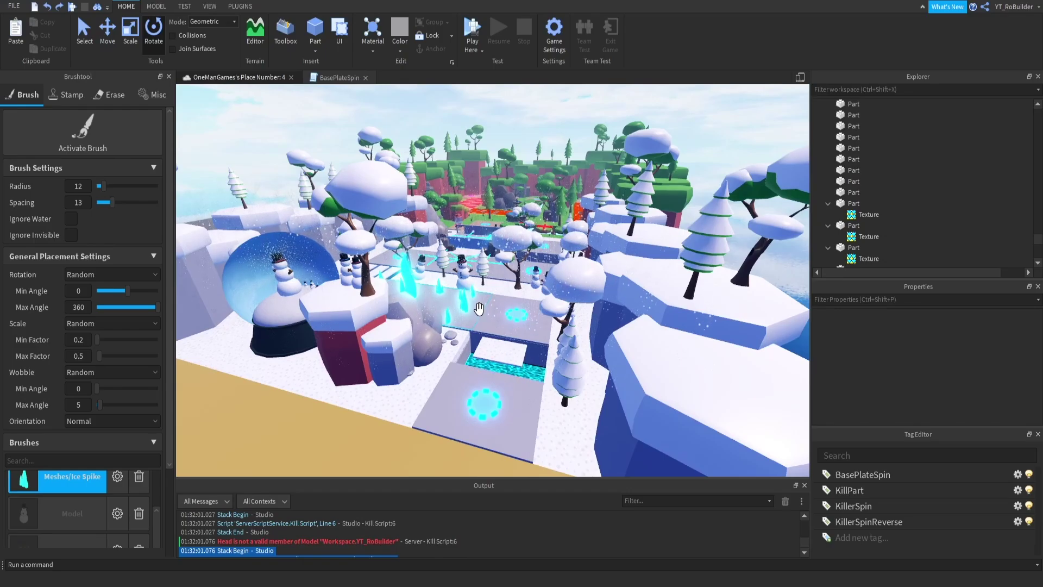
scroll(478, 304, up, 5)
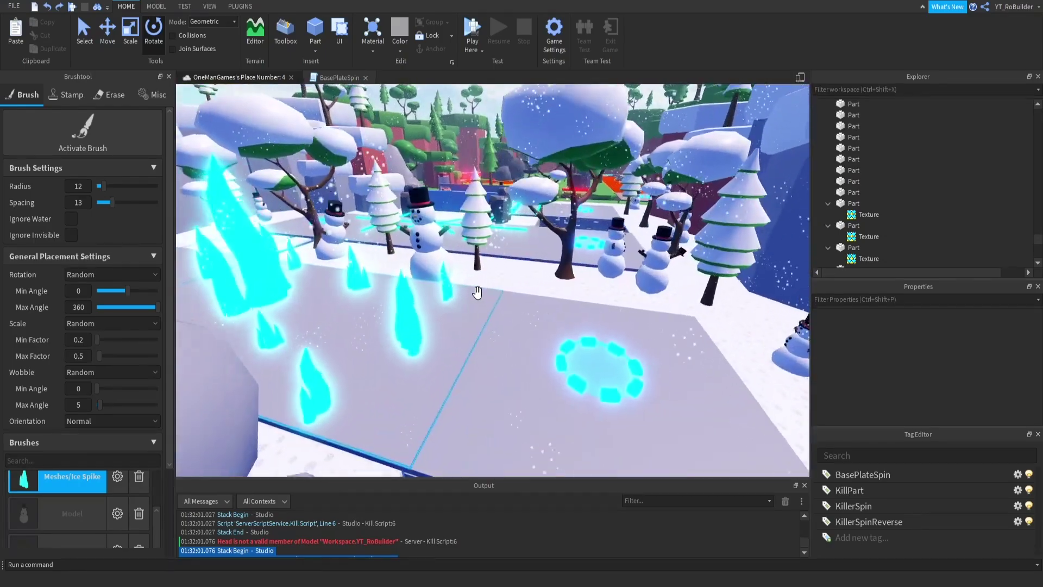
scroll(478, 293, up, 8)
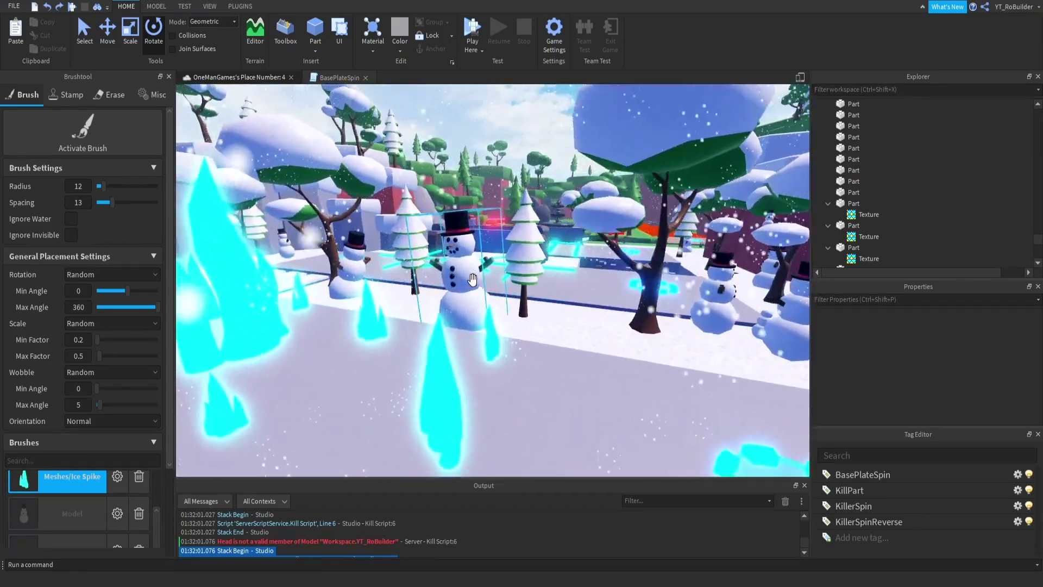
scroll(472, 279, up, 3)
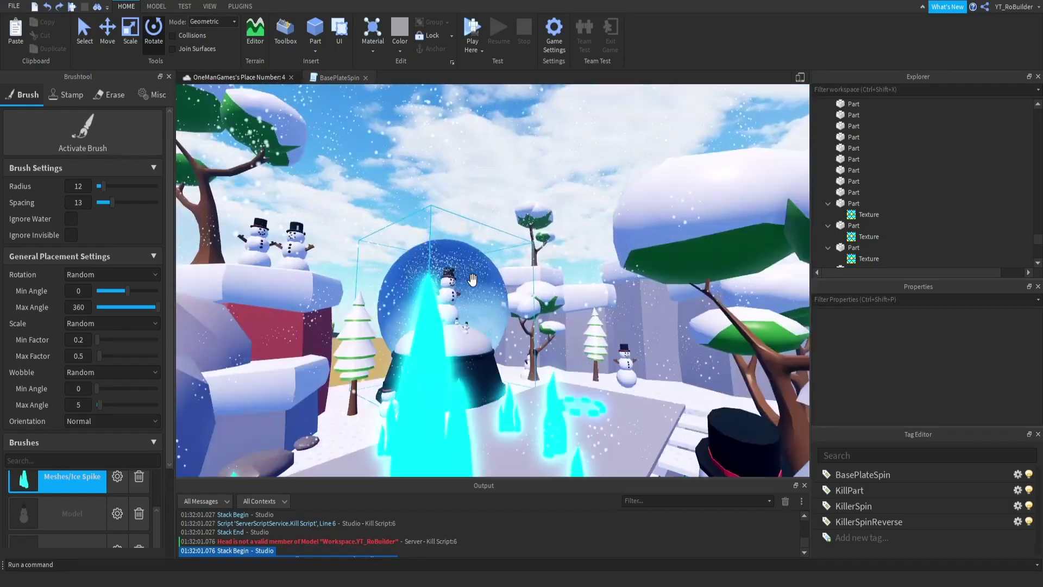
Examine the snow globe, its snowmen and the snow effect inside it from several angles.
scroll(472, 279, up, 3)
scroll(472, 279, up, 1)
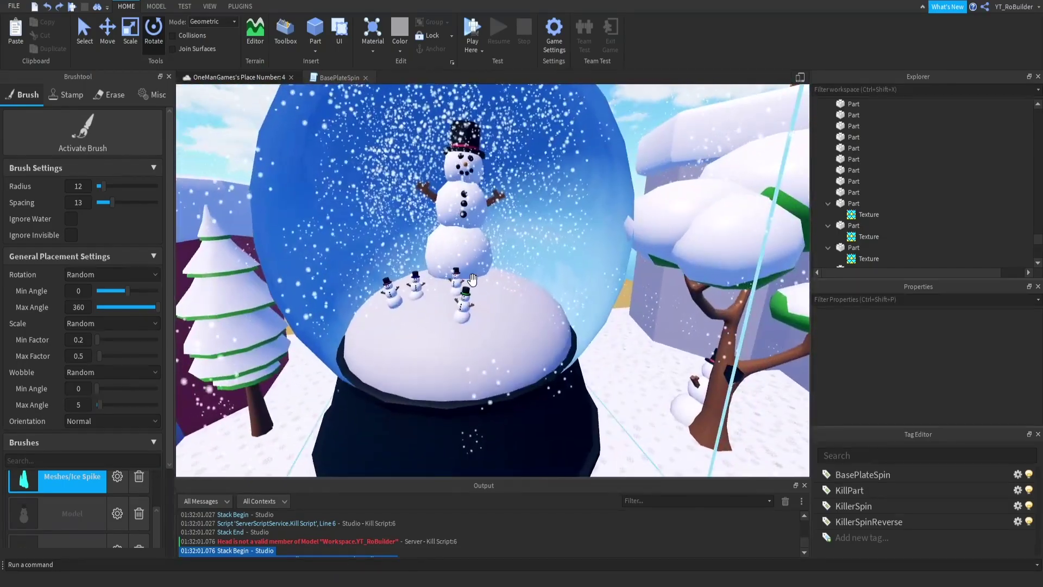
scroll(472, 280, down, 2)
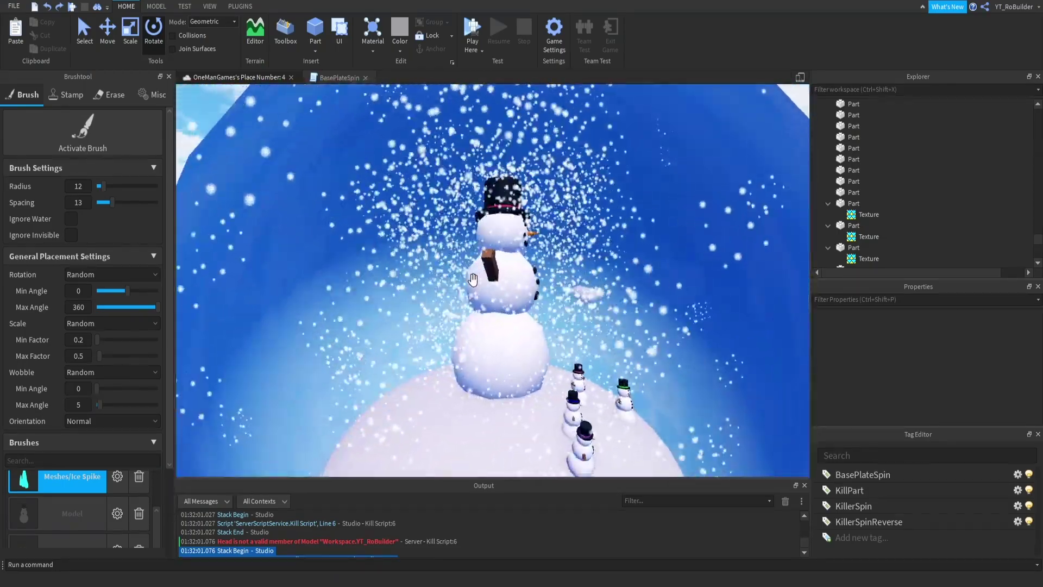
scroll(473, 280, up, 3)
right_drag(473, 280, 473, 279)
scroll(473, 280, down, 8)
scroll(547, 222, up, 5)
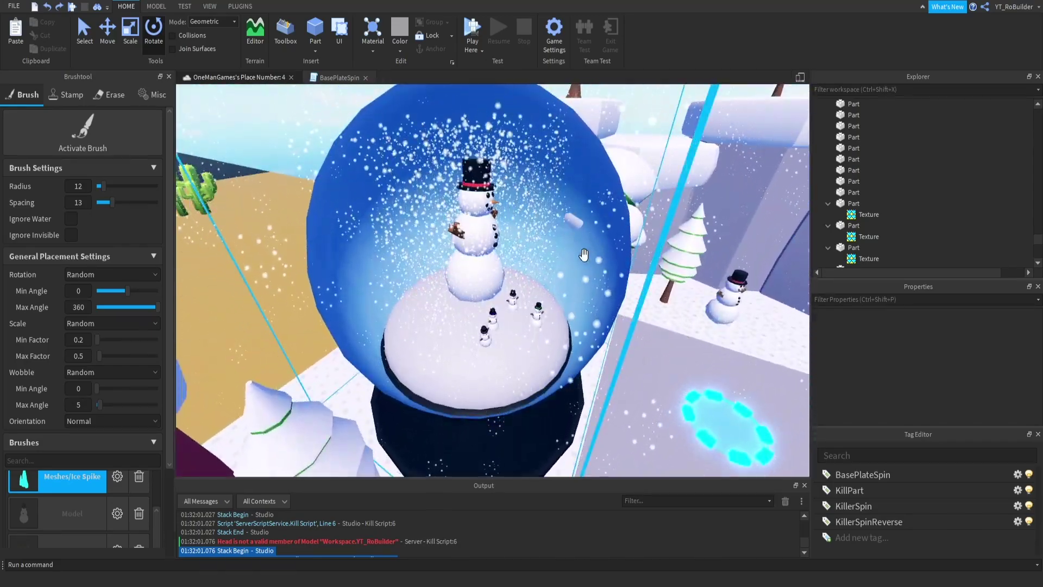
key(d)
right_drag(568, 215, 537, 257)
scroll(535, 300, up, 3)
right_drag(537, 305, 466, 290)
scroll(505, 266, down, 4)
scroll(465, 290, up, 5)
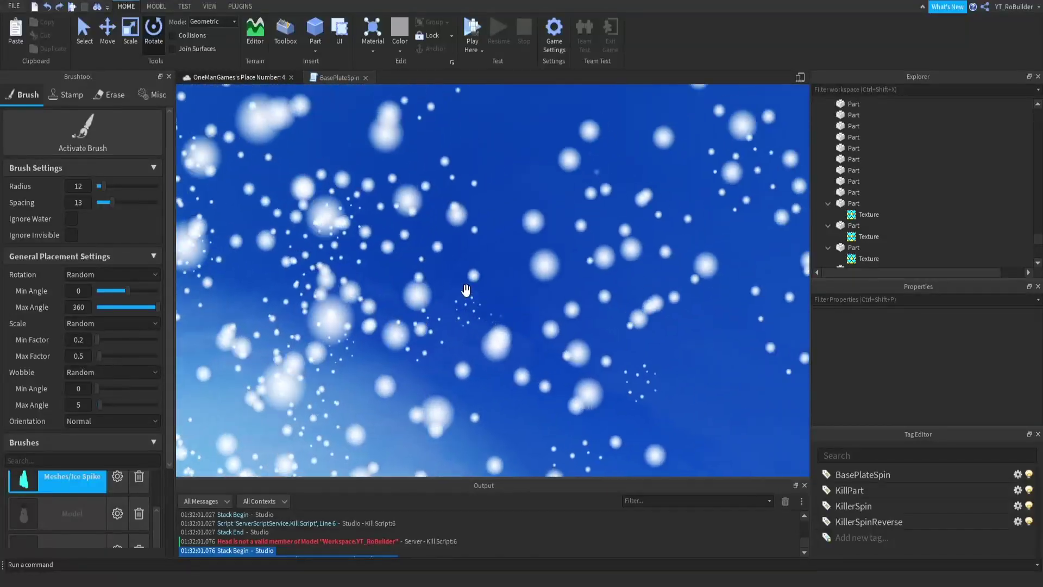
scroll(466, 289, down, 10)
Select the tree beside the snow globe together with the snowman behind it, and move both slightly away from the globe.
click(550, 238)
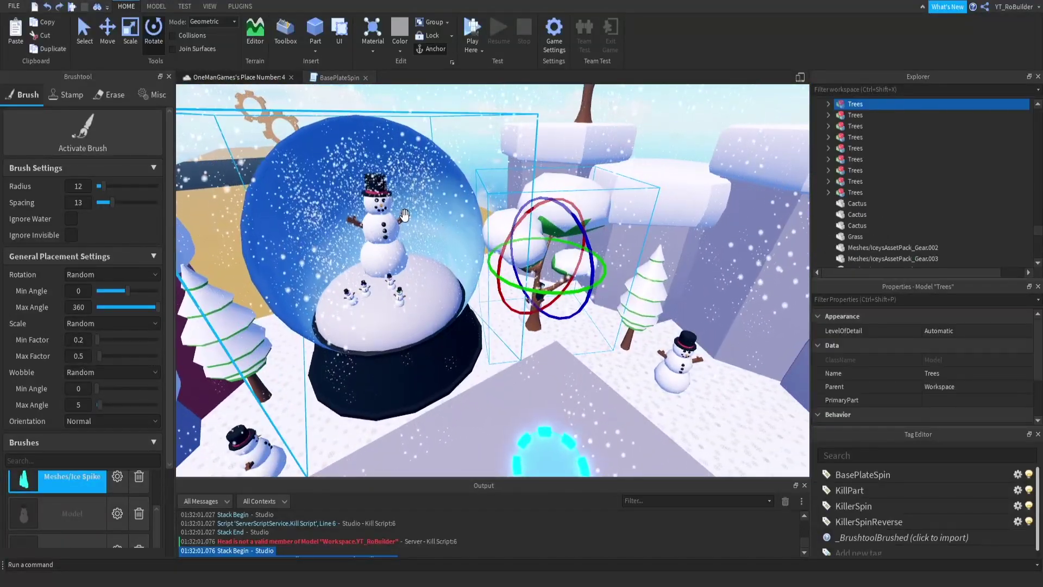
scroll(546, 260, up, 8)
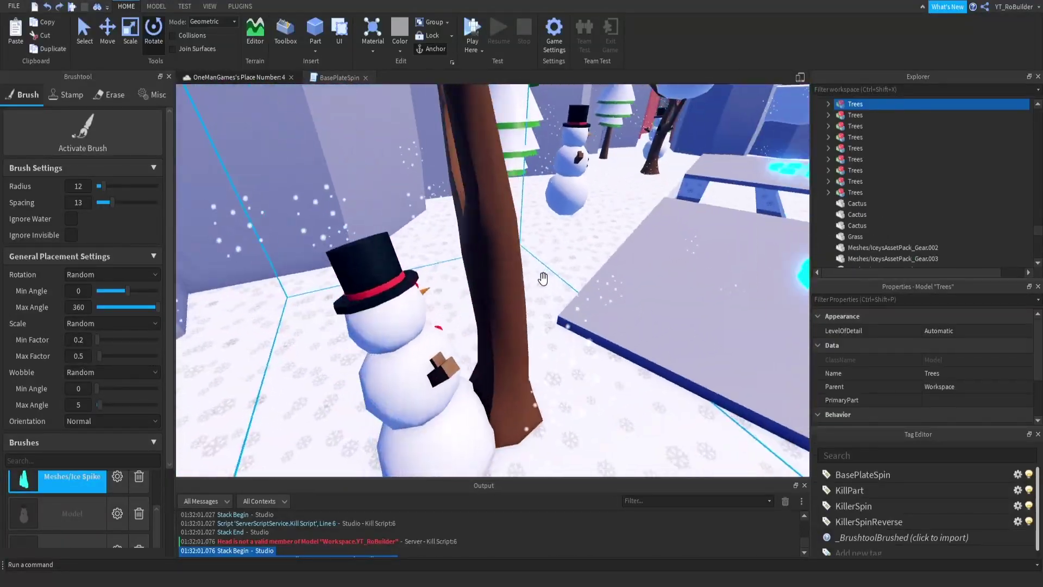
right_drag(543, 278, 505, 296)
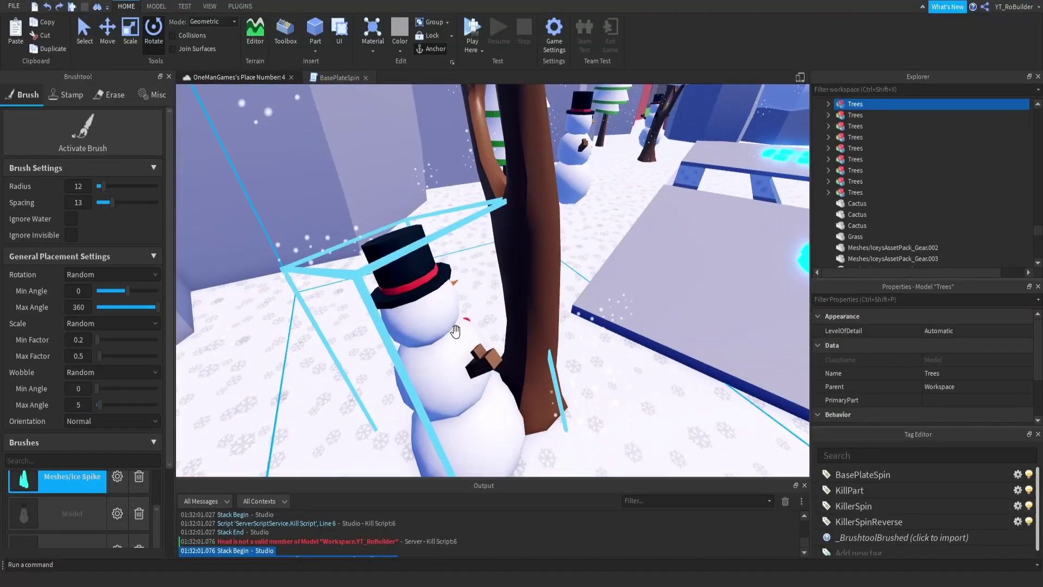
ctrl+click(457, 328)
key(ctrl+2)
scroll(457, 272, down, 8)
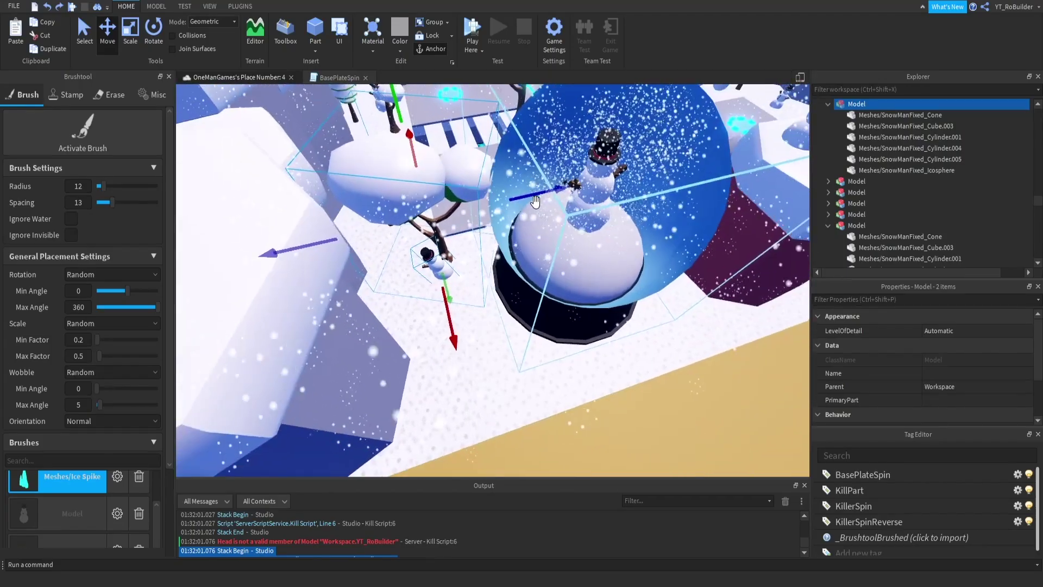
drag(535, 200, 514, 205)
mouse_move(489, 218)
right_down()
mouse_move(459, 218)
mouse_move(478, 211)
right_up()
click(479, 211)
Examine the lava and snow areas from above and the path leading to the snow area's entrance.
scroll(478, 211, up, 5)
key(w)
key(s)
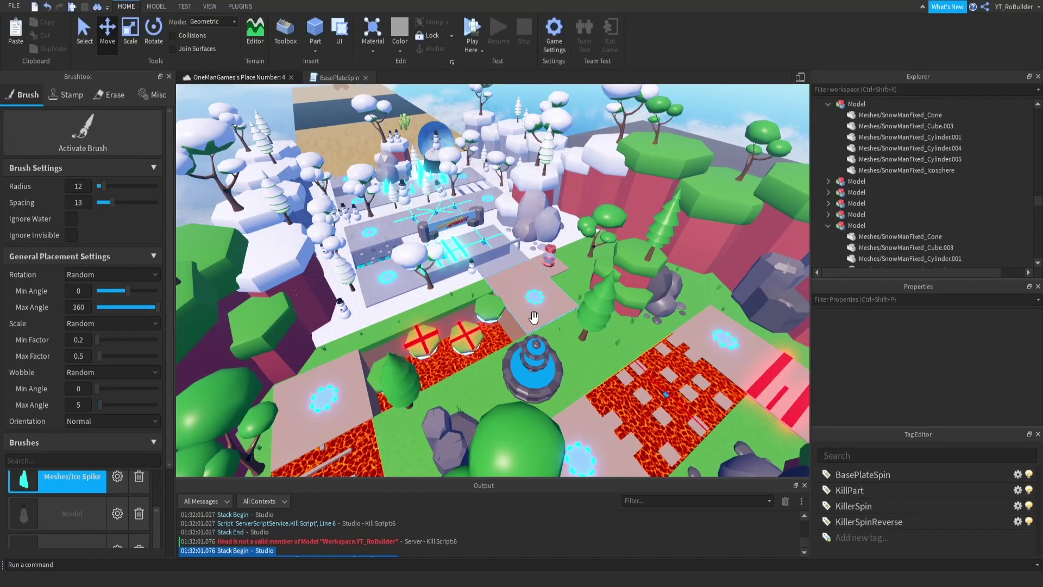
right_drag(534, 318, 535, 317)
scroll(536, 317, down, 4)
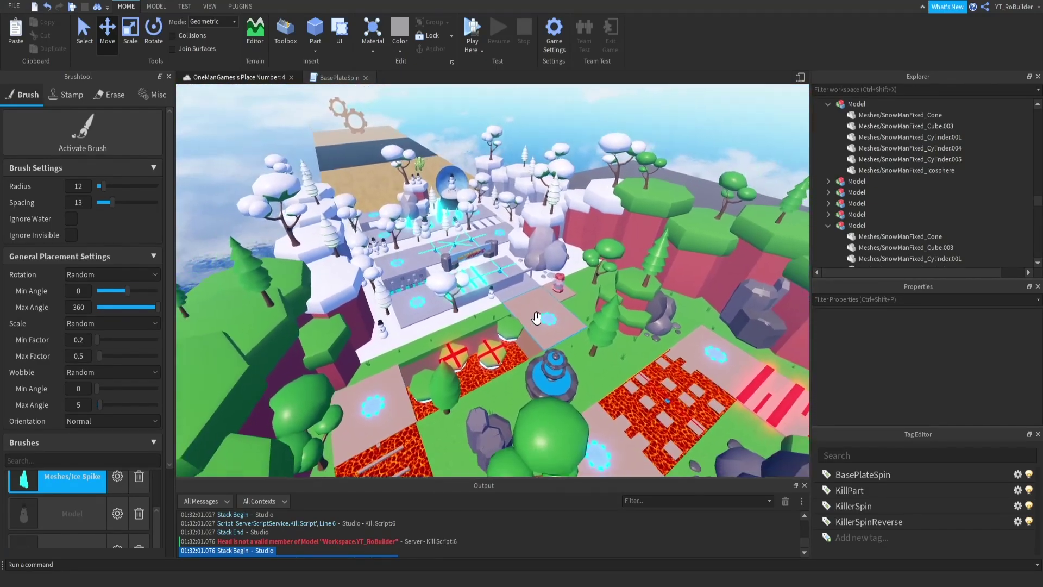
scroll(536, 317, up, 5)
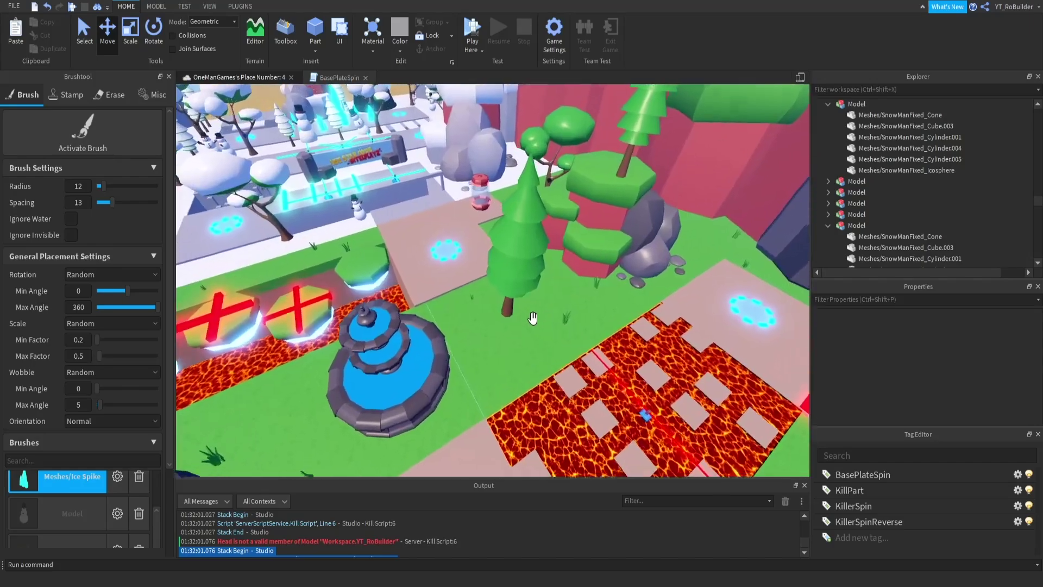
scroll(532, 317, up, 6)
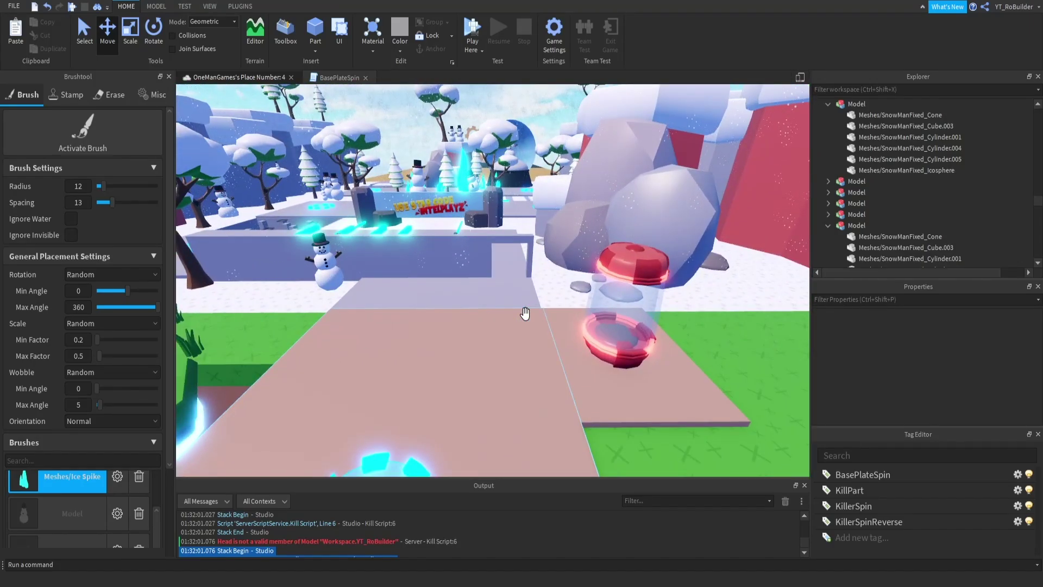
scroll(525, 313, up, 2)
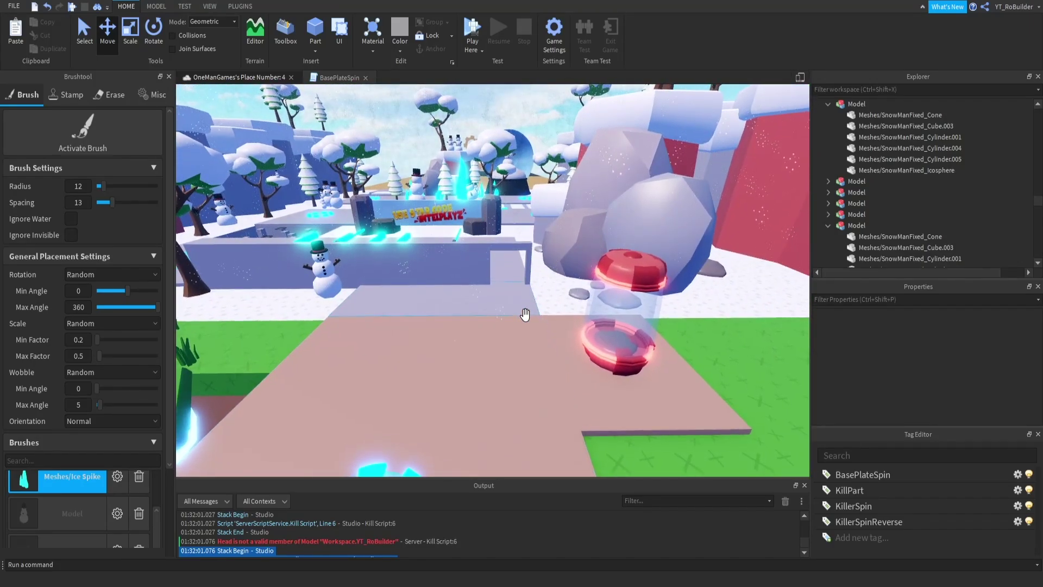